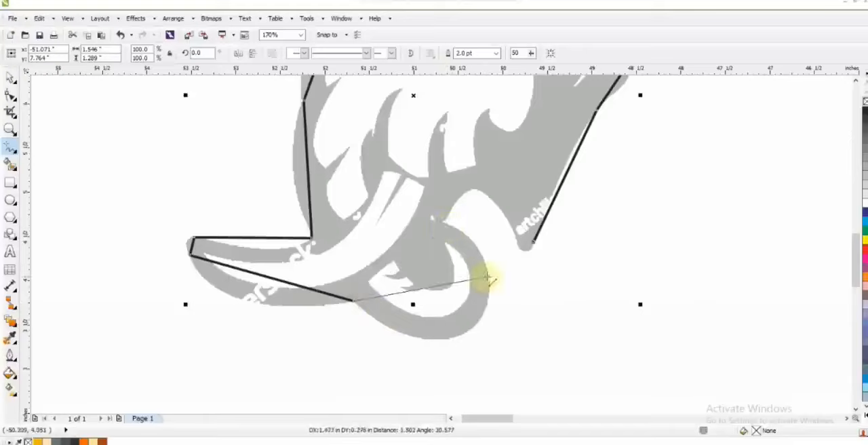
Trace the remaining straight segments of the elephant head outline from the curl below the tusk to the jaw point and close it.
left_click(443, 223)
left_click(499, 208)
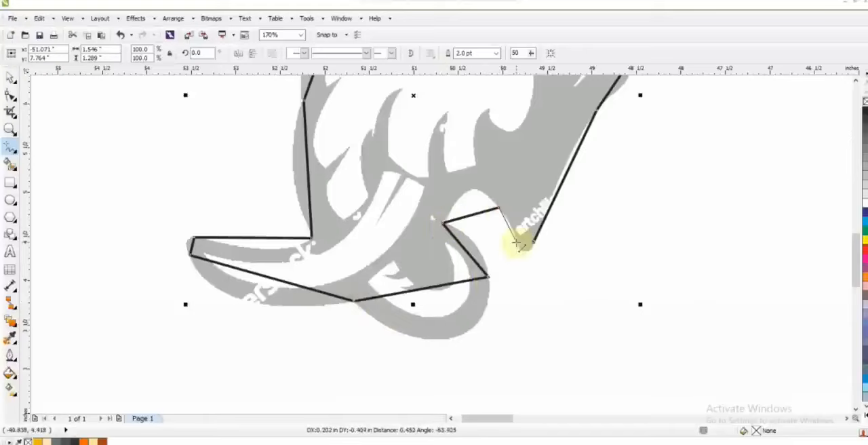
left_click(534, 242)
Convert the head outline's straight segments to curves and bend the forehead and brow edges to the reference.
key("F3")
left_click(9, 95)
key("F3")
left_click_drag(607, 300, 407, 129)
key("shift+F2")
left_click(154, 53)
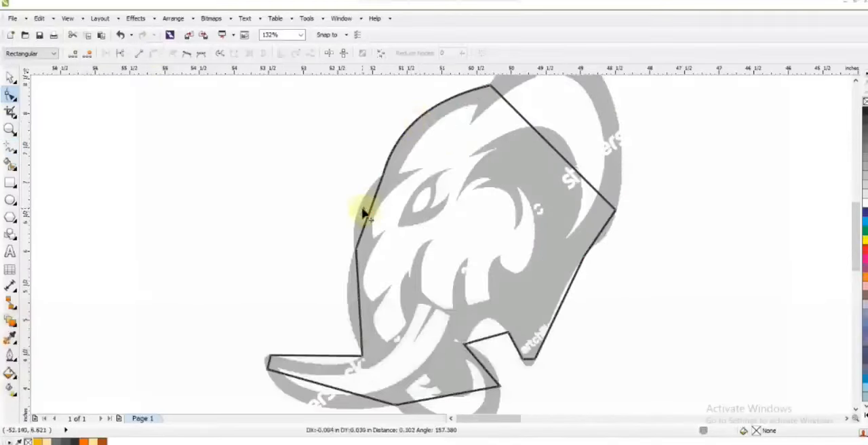
left_click_drag(359, 213, 359, 214)
Bend the outline along the front of the face and the upper edge of the tusk.
left_click(14, 131)
key("F3")
left_click_drag(238, 234, 575, 363)
key("F10")
left_click_drag(423, 200, 409, 198)
left_click_drag(375, 254, 407, 278)
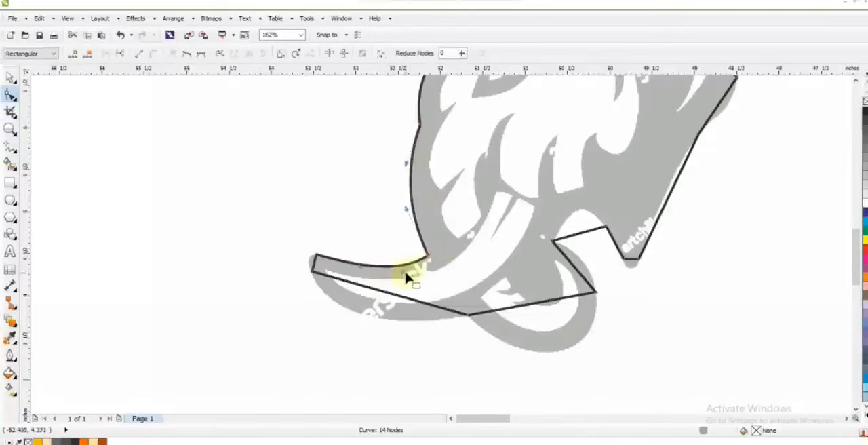
Round the outline's tusk tip and curve its lower tusk edge and the curl below it.
left_click_drag(318, 269, 312, 264)
left_click_drag(365, 290, 349, 310)
left_click_drag(554, 326, 571, 352)
Curve the outline through the notch behind the curl, around the jaw point and up the back edge.
left_click(586, 236)
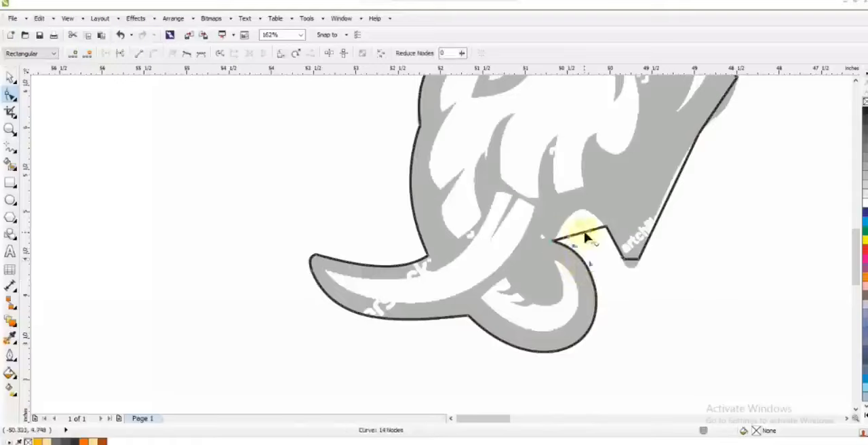
left_click_drag(572, 241, 578, 214)
left_click_drag(631, 269, 641, 273)
key("shift+F2")
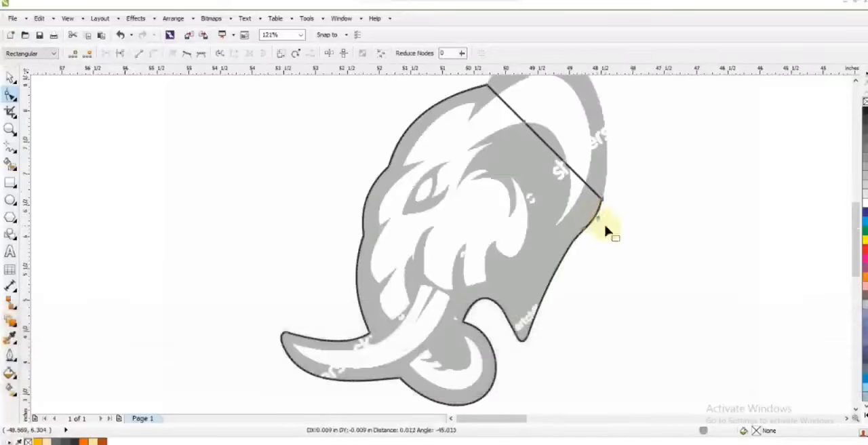
Bend the long straight segment around the top and back of the ear to match the reference.
scroll(519, 188, "up", 2)
left_click_drag(519, 188, 556, 173)
key("F3")
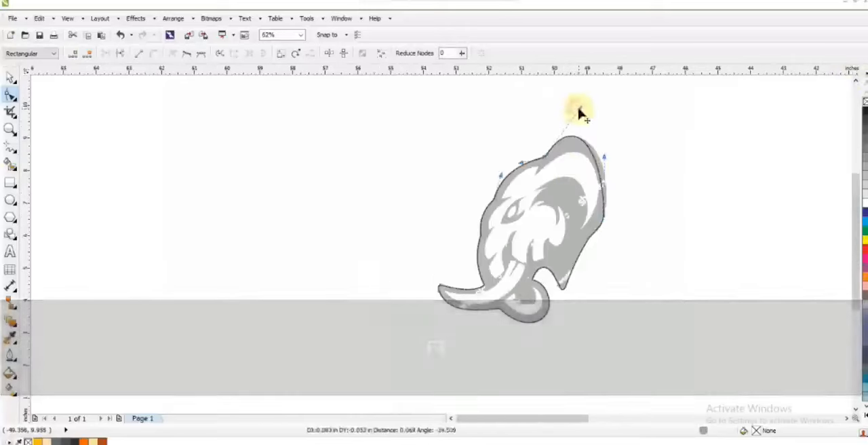
left_click_drag(607, 161, 617, 163)
key("shift+F2")
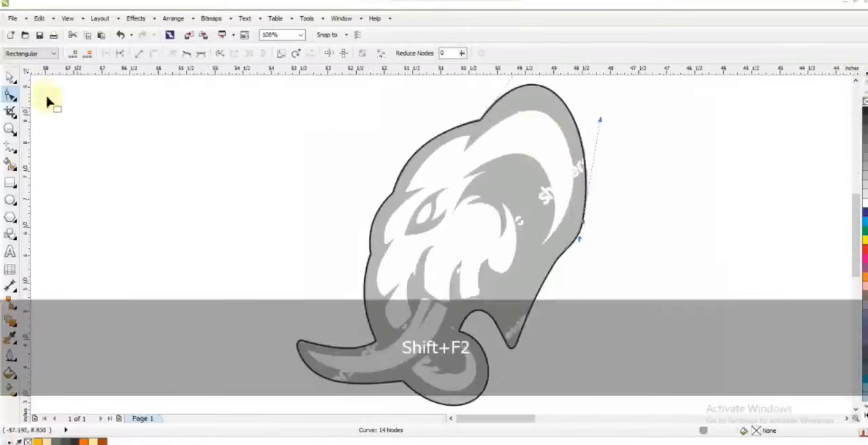
Try applying a dark palette colour to the head outline and sending it back one level.
left_click(10, 78)
left_click(74, 441)
key("ctrl+Page_Down")
key("Escape")
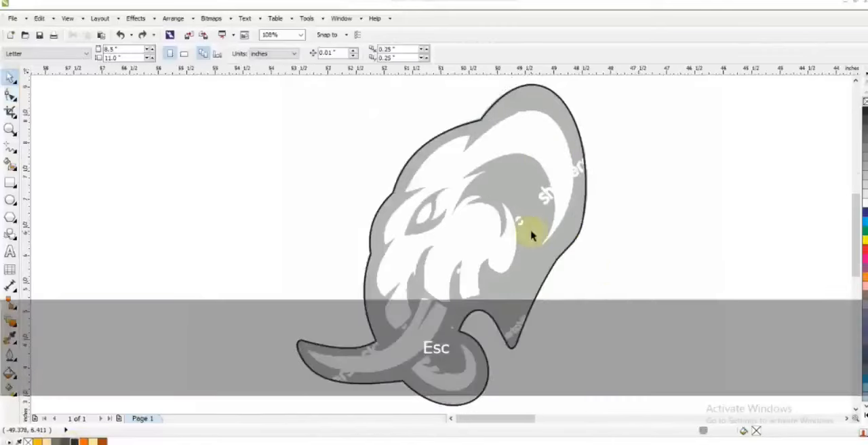
Trace the white tusk as a closed six-node shape of straight segments, including the narrow notch at its base.
left_click(9, 130)
left_click_drag(194, 270, 599, 409)
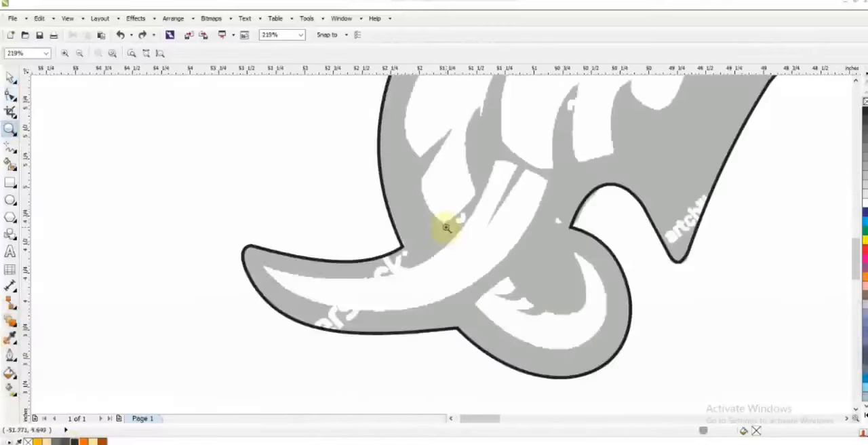
left_click(8, 147)
left_click(519, 167)
double_click(496, 163)
double_click(265, 267)
left_click(550, 181)
left_click(485, 234)
Bend the lower edge of the tusk shape to follow the reference.
left_click(10, 95)
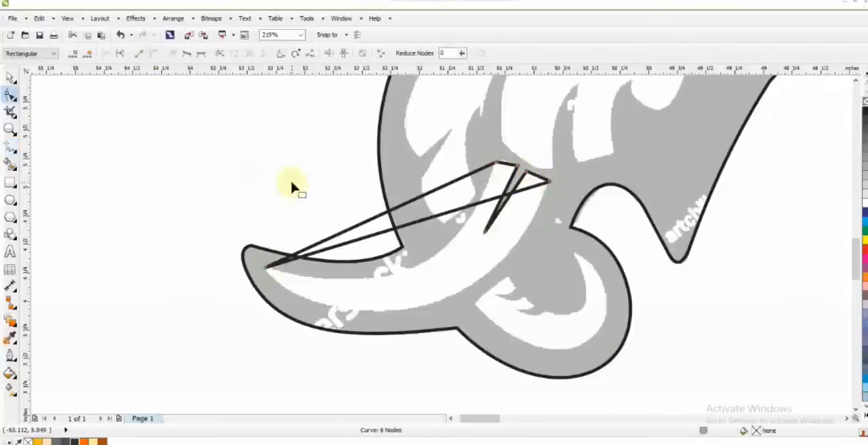
left_click_drag(411, 224, 293, 288)
left_click_drag(424, 309, 493, 330)
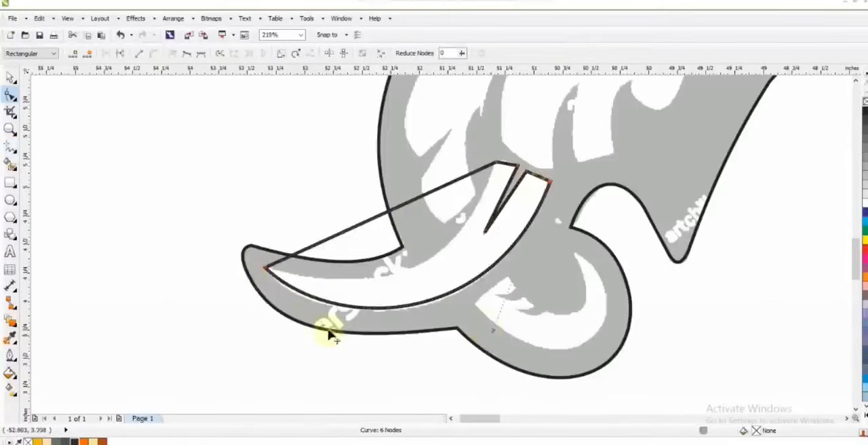
left_click_drag(332, 331, 332, 332)
left_click_drag(493, 330, 496, 333)
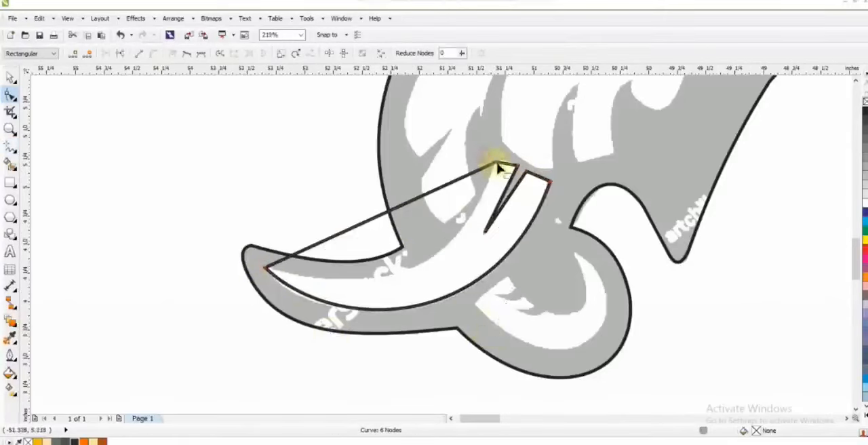
Curve the upper edge of the tusk shape and refine it along the white area.
left_click_drag(341, 234, 358, 262)
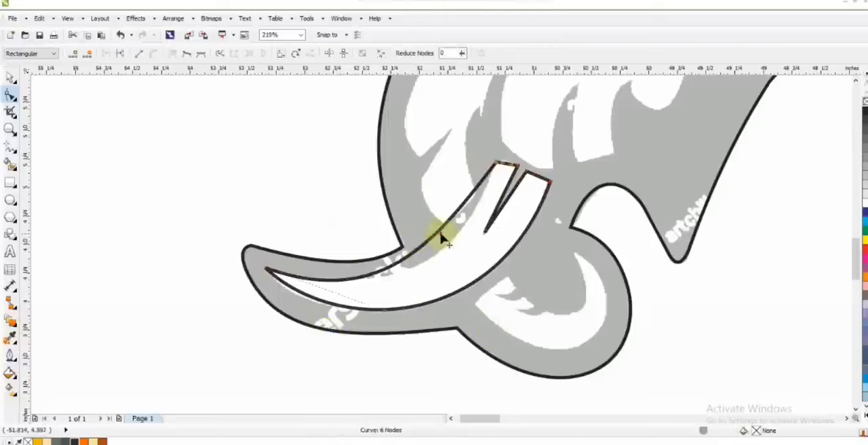
left_click_drag(440, 233, 455, 236)
left_click_drag(384, 310, 393, 315)
key("ctrl+z")
left_click_drag(431, 254, 433, 255)
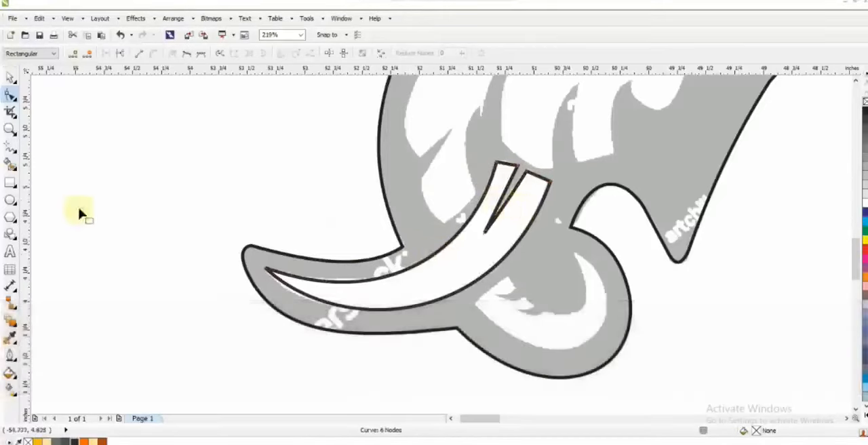
Trace the white crescent in the curl below the tusk as a three-node triangle of straight segments.
left_click(10, 147)
left_click(470, 304)
left_click(577, 252)
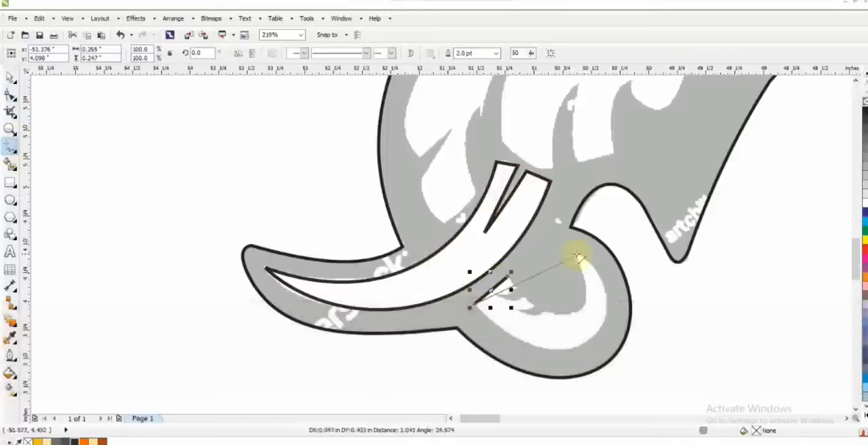
Bend the triangle's outer and inner edges so the shape matches the white crescent in the curl.
left_click(11, 95)
key("shift+F2")
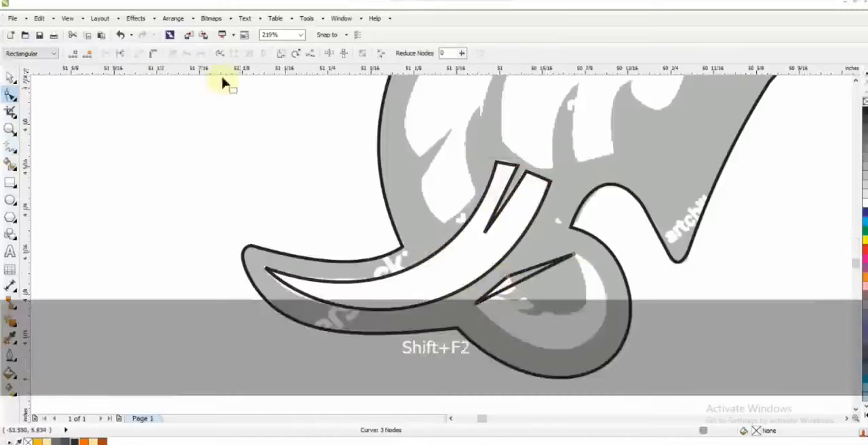
key("F3")
key("F3")
left_click_drag(351, 224, 529, 230)
left_click(357, 227)
left_click_drag(437, 305, 468, 362)
left_click_drag(466, 178, 426, 180)
left_click_drag(516, 238, 461, 270)
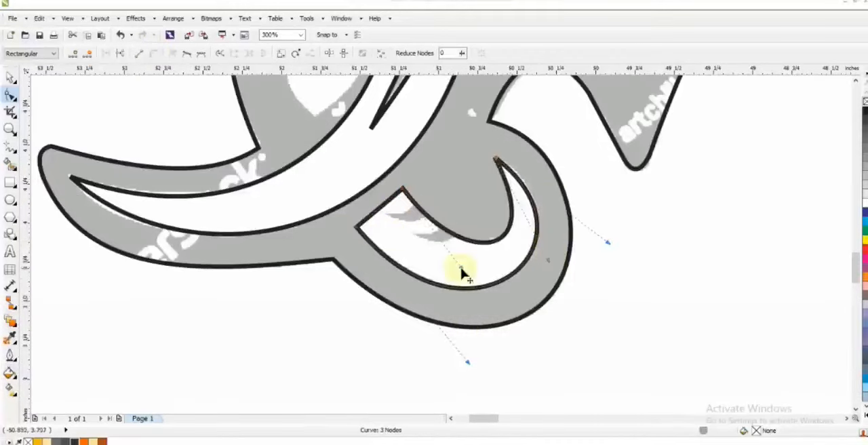
Draw a closed straight-sided shape over the upper grey spike on the crescent's inner edge.
key("z")
left_click_drag(323, 126, 642, 308)
left_click(10, 146)
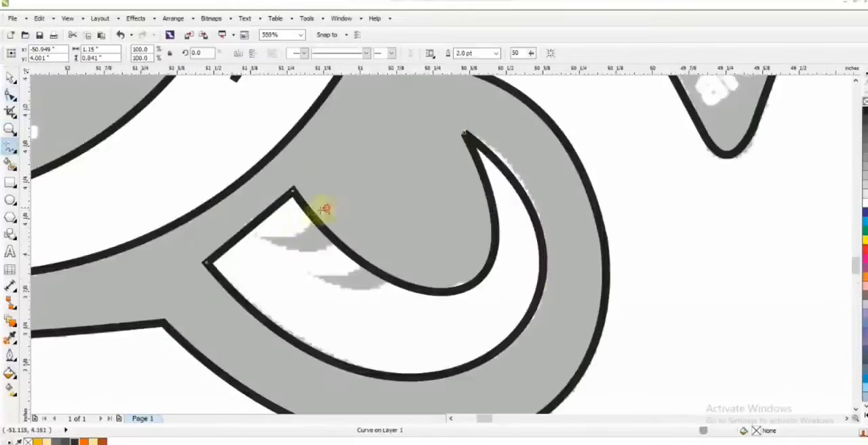
left_click(326, 208)
double_click(259, 241)
left_click(344, 238)
left_click(345, 237)
left_click(327, 208)
Convert the spike shape to curves, bend it to the reference and place a duplicate over the lower spike.
double_click(11, 95)
left_click(154, 54)
left_click_drag(310, 240, 371, 287)
left_click(10, 78)
right_click(371, 287)
Cut both spike shapes out of the crescent and delete the leftover cutting shape.
left_click(342, 243, "shift")
left_click(338, 54)
left_click(294, 191, "shift")
left_click(352, 54)
left_click(384, 242)
key("Delete")
key("F3")
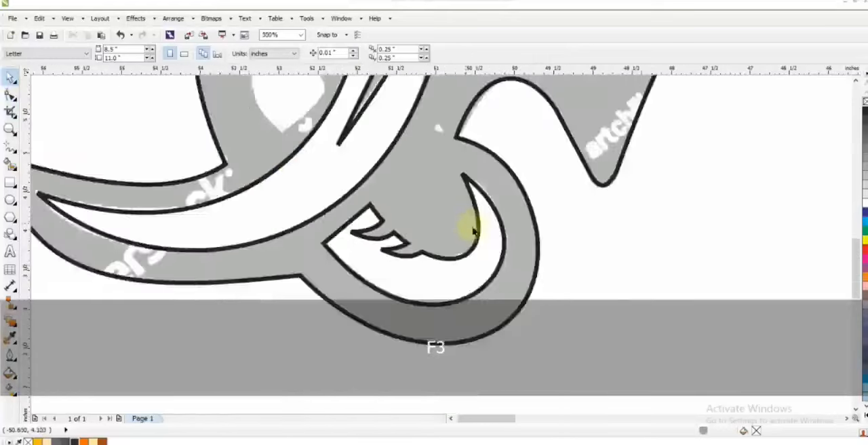
Trace the white face area with straight segments from the ear's lower tip past the eye and around the cheek spikes.
key("F3")
key("F3")
key("F3")
key("Escape")
left_click(10, 129)
left_click_drag(428, 129, 584, 236)
left_click(523, 305)
left_click(10, 145)
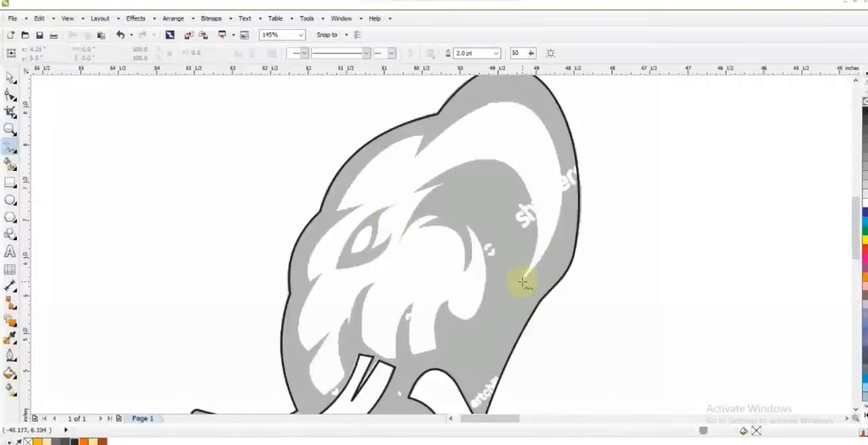
double_click(412, 191)
double_click(445, 181)
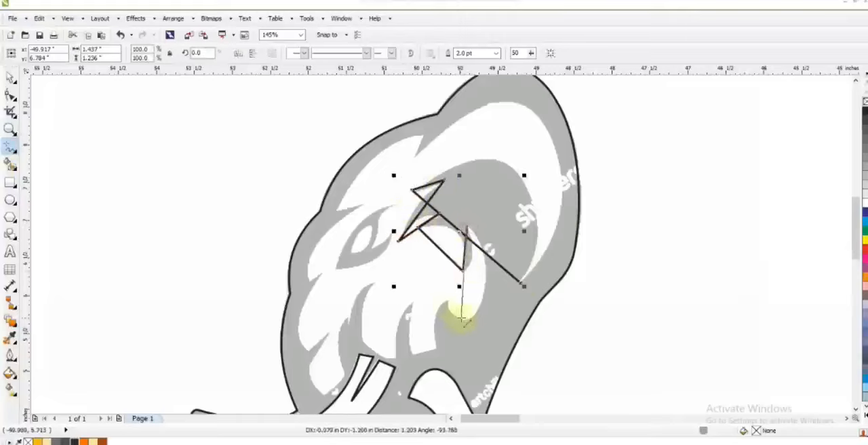
double_click(413, 300)
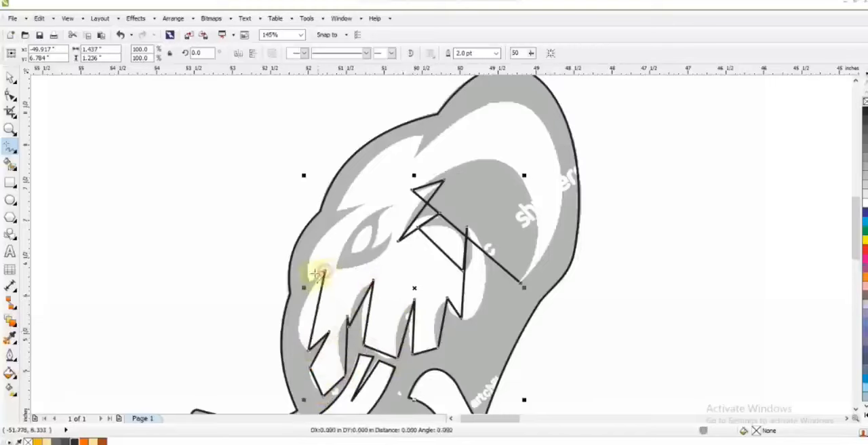
Continue the face tracing over the brow and forehead and close it at the ear's lower tip.
left_click(343, 207)
left_click(419, 136)
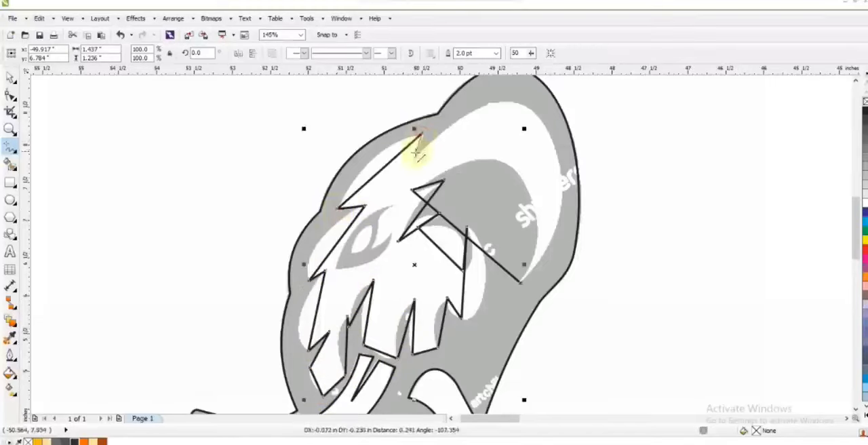
double_click(528, 278)
Convert the face shape's segments to curves and bend the ear's outer and inner edges to the reference.
key("F10")
key("F3")
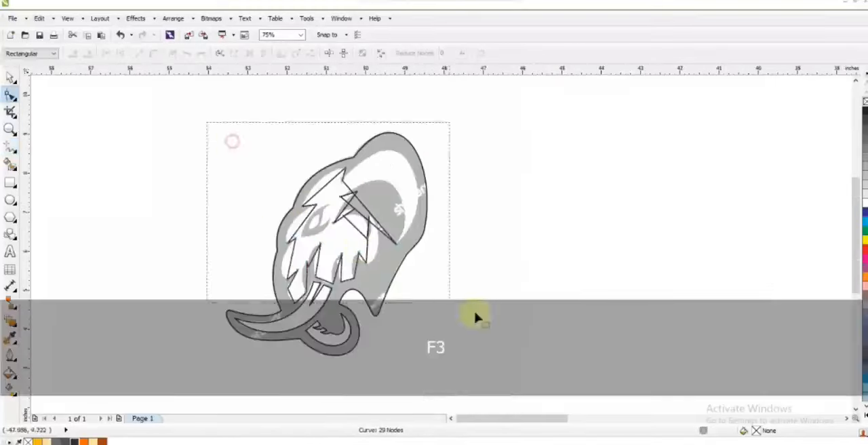
key("shift+F2")
scroll(434, 211, "down", 3)
key("Escape")
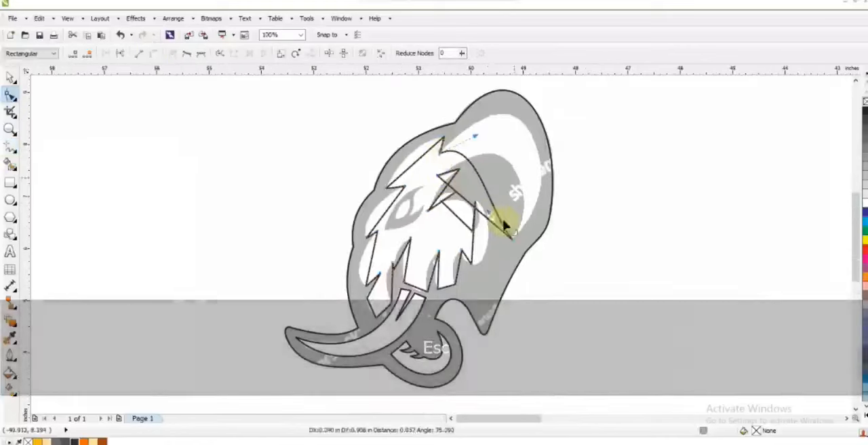
left_click_drag(475, 139, 512, 106)
left_click_drag(581, 202, 578, 198)
left_click_drag(467, 255, 517, 226)
left_click_drag(474, 196, 491, 182)
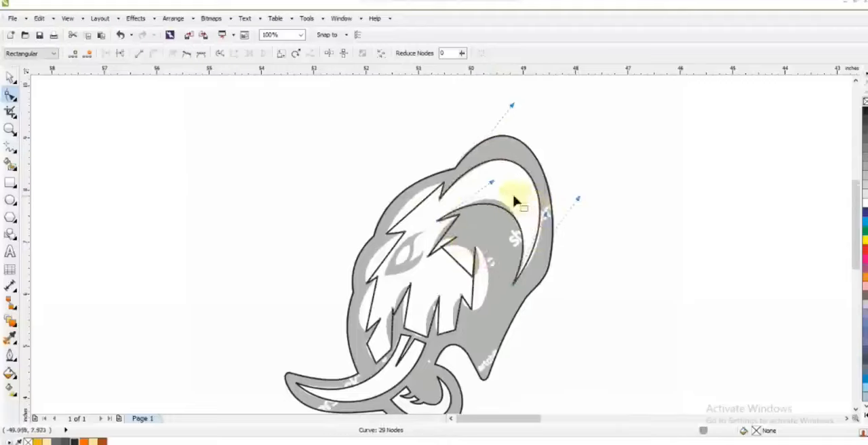
Curve the face shape's forehead and brow edges along the white area.
left_click(10, 129)
left_click_drag(164, 111, 616, 363)
left_click(10, 95)
left_click_drag(464, 198, 462, 196)
left_click_drag(418, 278, 415, 275)
Bend the face shape's front cheek edge and the sides of the lower cheek spikes to the reference.
left_click(10, 129)
left_click_drag(349, 188, 732, 412)
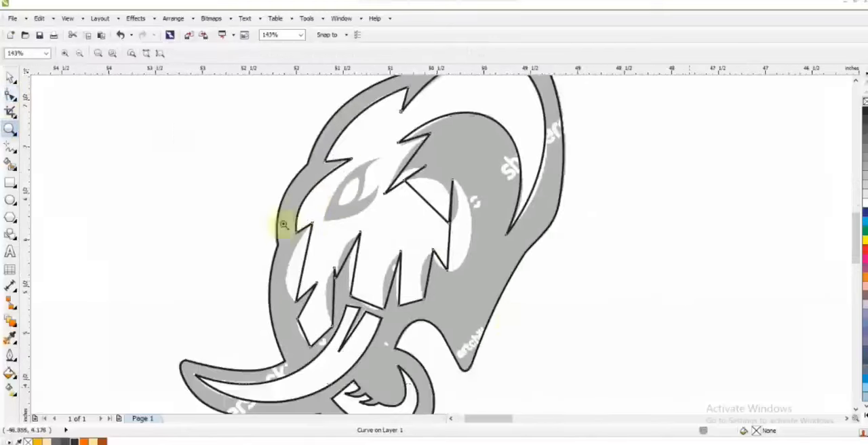
left_click(11, 95)
left_click_drag(305, 269, 286, 279)
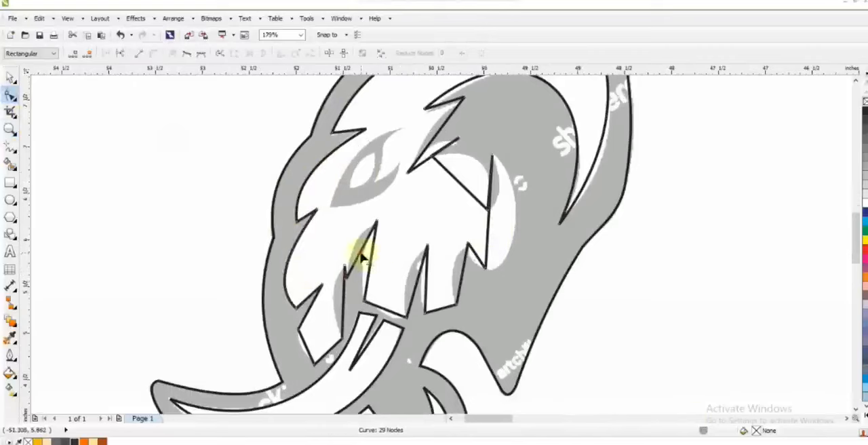
left_click_drag(366, 257, 364, 258)
left_click_drag(381, 308, 381, 312)
left_click_drag(416, 284, 455, 281)
Curve the spikes beside the ear, the rear cheek lobe and the remaining straight edge of the front spike.
left_click_drag(441, 120, 501, 195)
left_click(441, 152)
left_click(498, 256)
left_click_drag(343, 299, 333, 300)
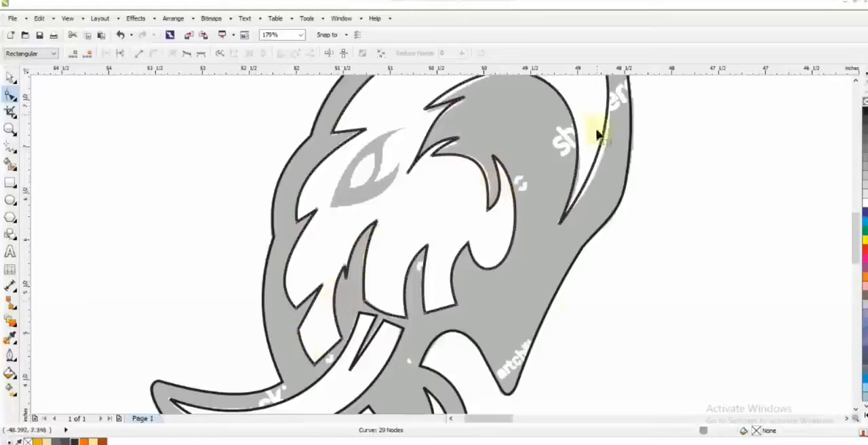
Trace the grey eye marking as a closed four-node shape of straight segments.
key("shift+F2")
left_click(10, 129)
left_click(365, 245)
left_click(10, 147)
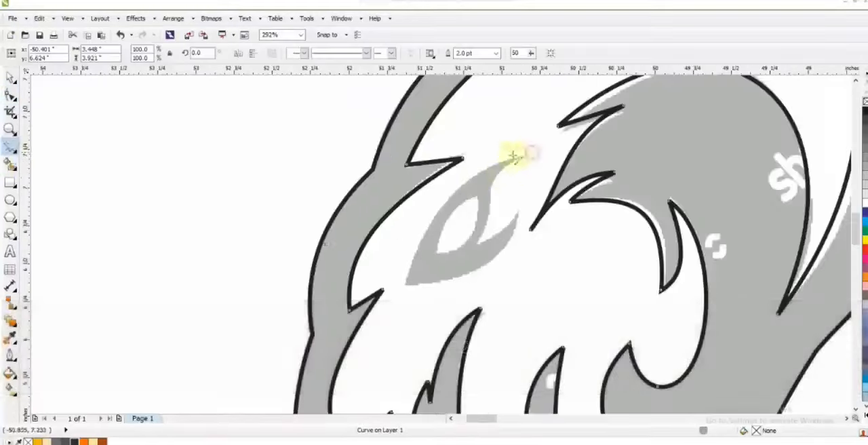
left_click(531, 153)
double_click(405, 292)
double_click(519, 210)
double_click(477, 247)
left_click(531, 153)
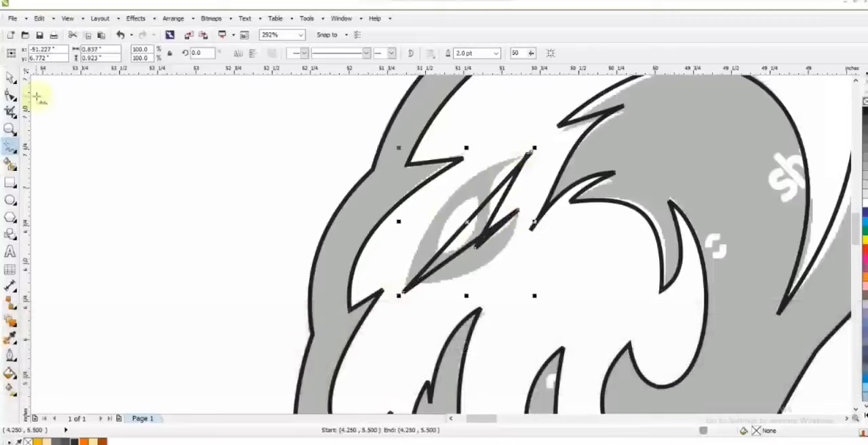
Convert the eye marking's segments to curves and bend all its edges to the reference.
left_click(10, 94)
left_click(156, 56)
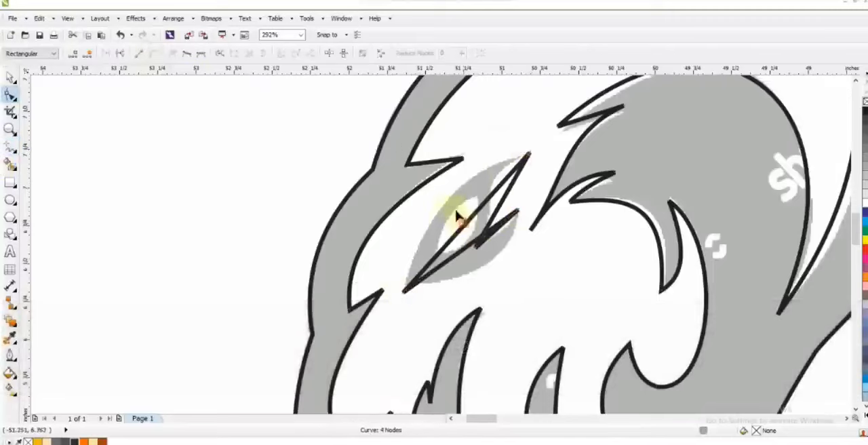
left_click_drag(465, 225, 445, 196)
left_click_drag(538, 192, 491, 297)
left_click_drag(537, 146, 482, 164)
mouse_move(493, 215)
left_mouse_down()
mouse_move(502, 225)
mouse_move(481, 243)
left_mouse_up()
left_click(503, 232)
Draw a two-node closed shape over the white of the eye and bend its sides into a leaf shape.
left_click(11, 149)
left_click(478, 199)
left_click(436, 254)
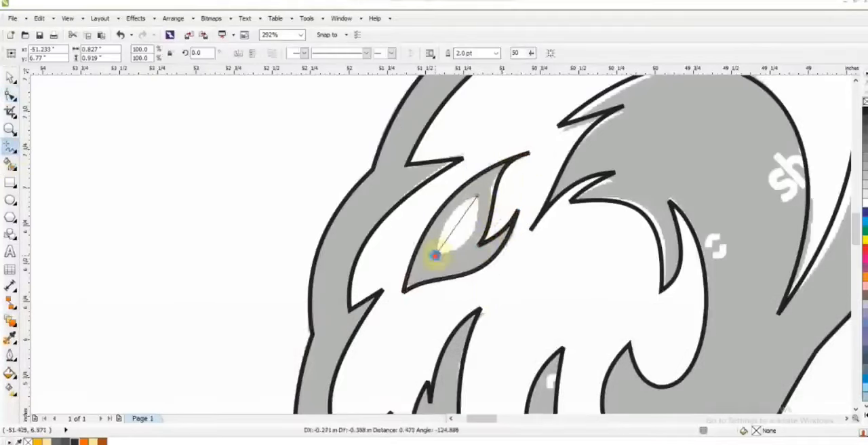
left_click(10, 95)
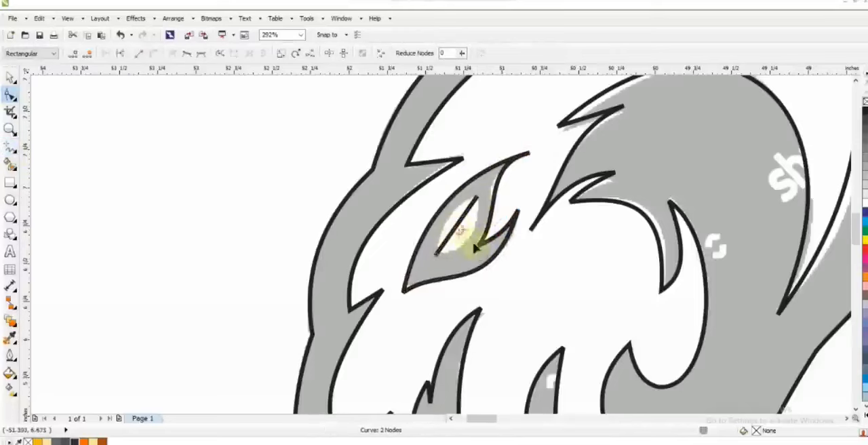
mouse_move(457, 227)
left_mouse_down()
mouse_move(467, 237)
mouse_move(459, 227)
left_mouse_up()
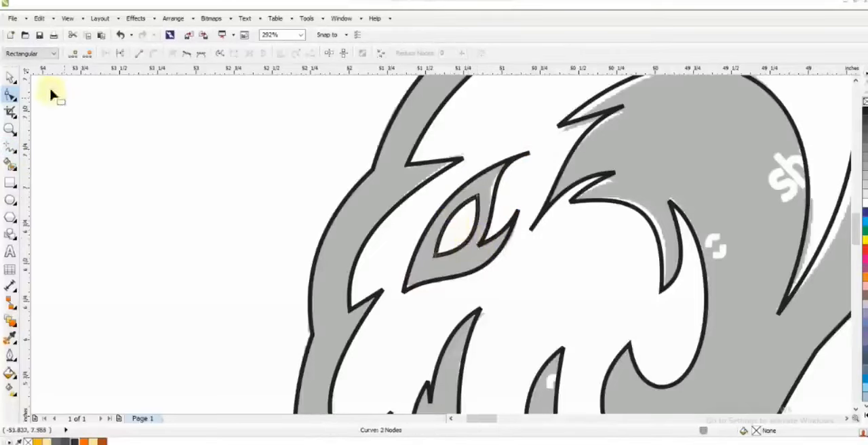
Move all the traced elephant head curves off the reference image into the empty area beside it.
left_click(10, 76)
left_click(516, 166, "shift")
key("F3")
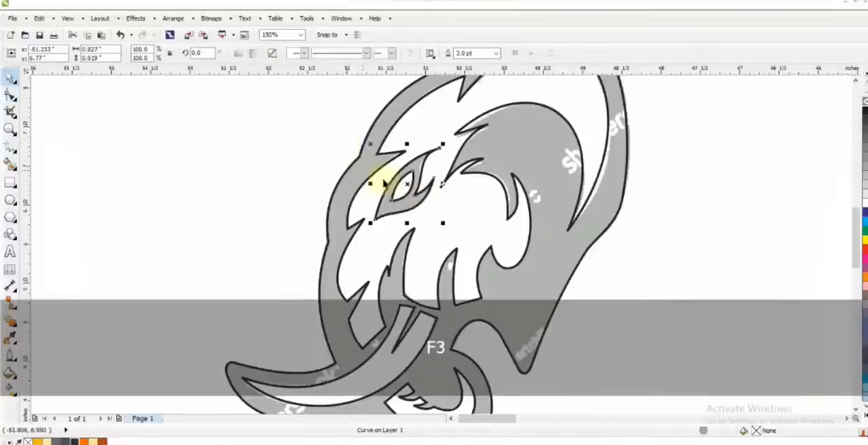
key("F3")
key("ctrl+z")
left_click(610, 205)
key("F3")
key("Escape")
left_click_drag(355, 134, 587, 305)
left_click_drag(497, 221, 318, 221)
left_click(484, 332)
left_click_drag(213, 114, 417, 301)
key("shift+F2")
key("Escape")
Fill the inner face, tusk and lower jaw shapes white and the outer head shape dark grey (#303030).
left_click(432, 312)
left_click(445, 397, "shift")
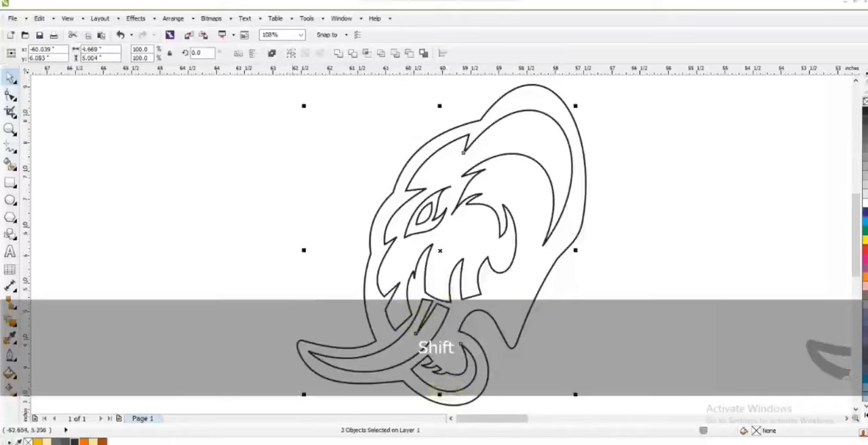
key("ctrl+l")
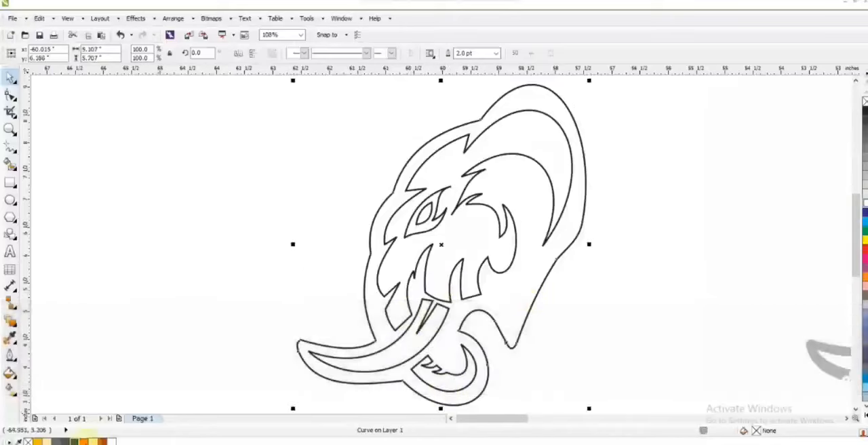
left_click(73, 441)
Remove the outlines from the traced head shapes and bring the eye marking to the front with a dark grey fill.
left_click(256, 136)
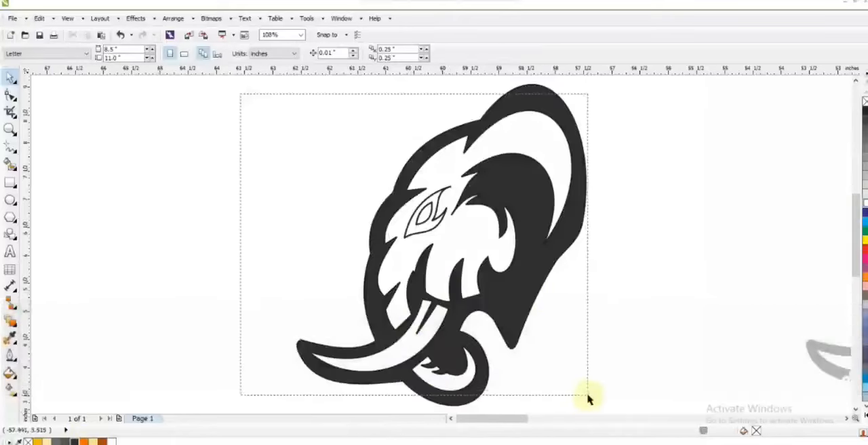
left_click_drag(589, 398, 589, 400)
left_click(427, 222)
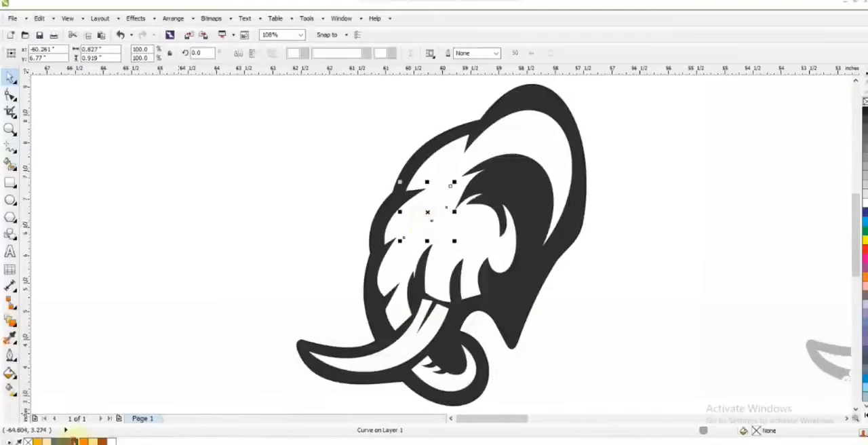
key("shift+Page_Up")
Fill the leaf-shaped eye white and scale it down to about 92% inside the eye marking.
left_click(713, 271)
left_click(242, 184)
left_click(439, 204)
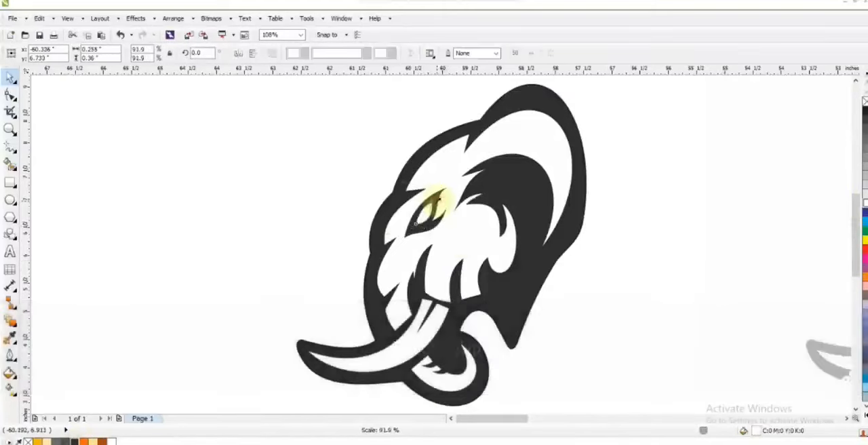
Fill the large face and ear shape with medium grey (#70706E).
left_click(453, 216, "shift")
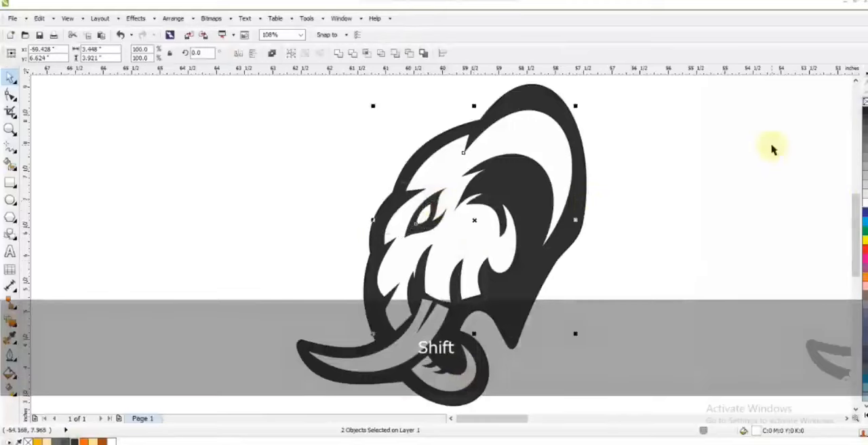
left_click(732, 250)
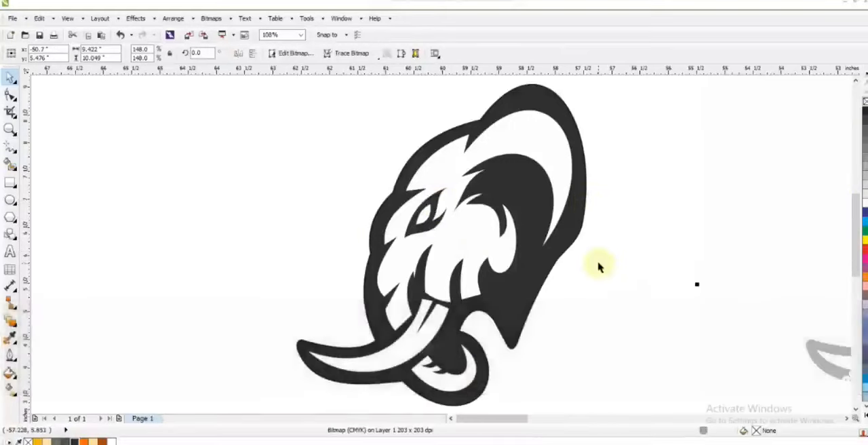
left_click(434, 171)
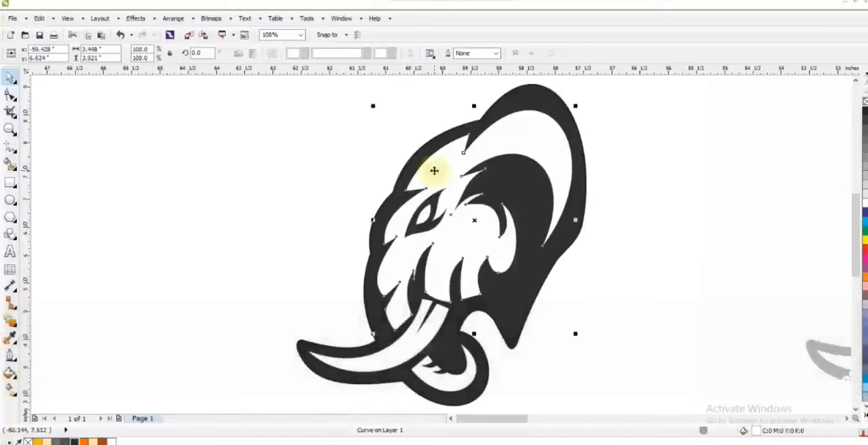
left_click(59, 442)
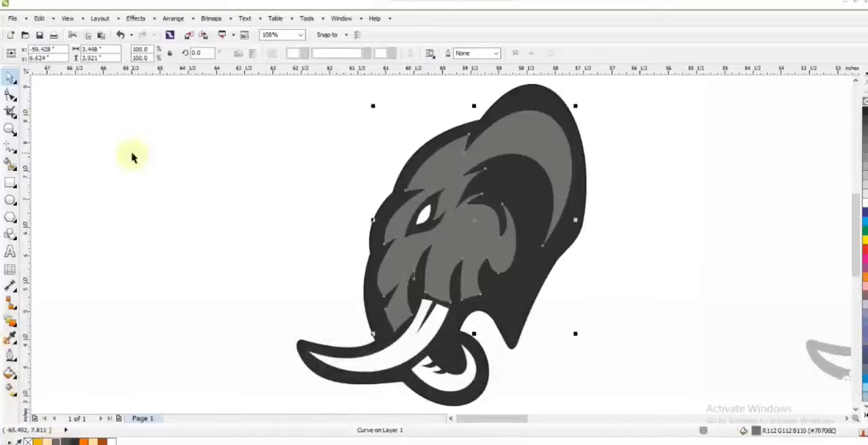
left_click(150, 249)
Draw a straight-segment guide line from the ear's lower tip over the forehead to the spike in front of the eye.
key("F5")
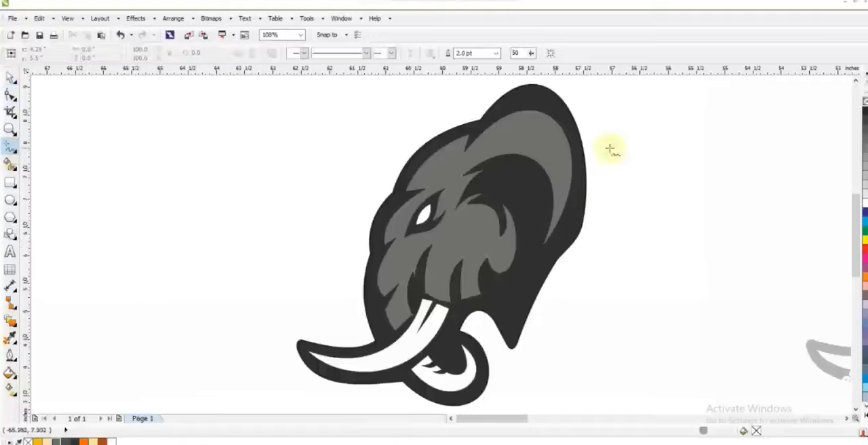
left_click(541, 252)
left_click(466, 157)
left_click(463, 143)
left_click(417, 186)
double_click(435, 185)
left_click(394, 240)
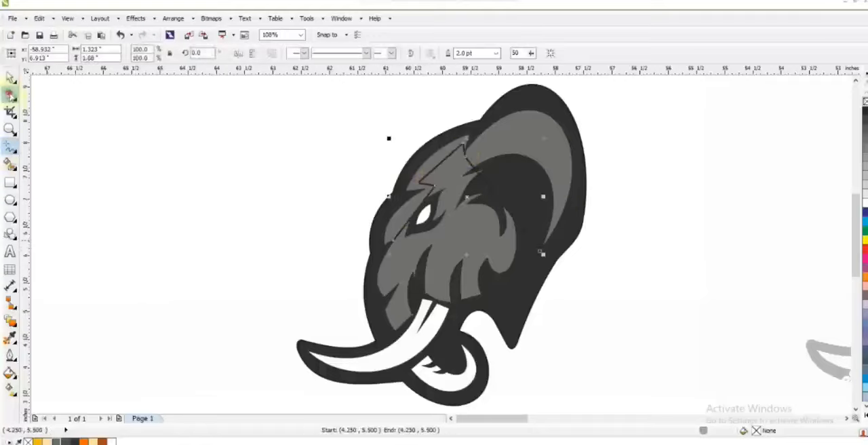
Convert the guide line's segments to curves and bend them parallel to the ear rim, forehead and brow edges.
double_click(10, 94)
left_click(155, 54)
left_click_drag(482, 150, 456, 163)
left_click_drag(492, 190, 520, 126)
left_click_drag(516, 220, 596, 151)
left_click_drag(521, 127, 523, 78)
left_click_drag(597, 177, 601, 181)
left_click_drag(523, 80, 541, 93)
left_click_drag(445, 194, 438, 186)
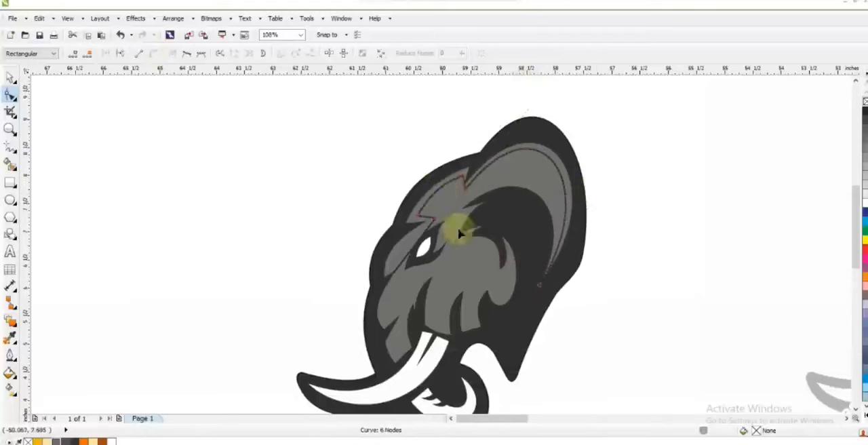
left_click_drag(407, 253, 396, 247)
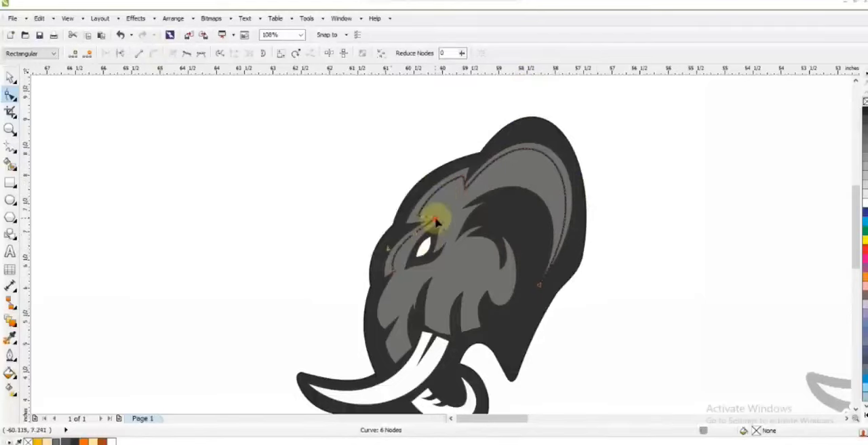
left_click_drag(435, 219, 417, 226)
Use Smart Fill to create highlight strips between the guide line and the ear, forehead and brow edges.
left_click(10, 165)
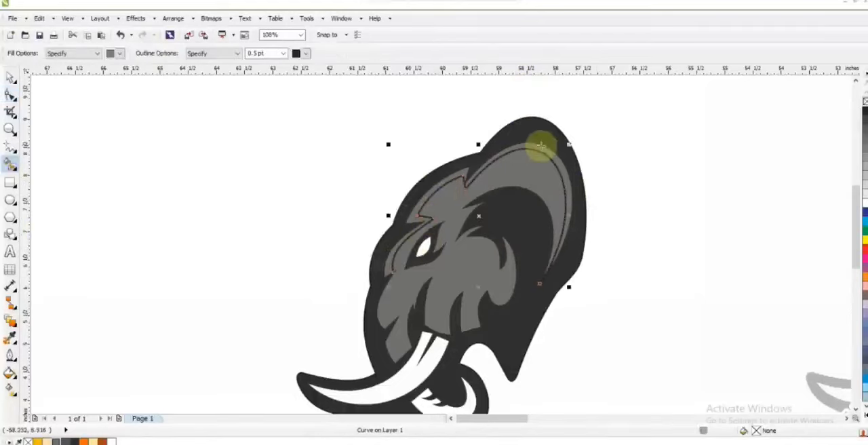
left_click(541, 146)
left_click(455, 175)
Colour the ear, forehead and brow highlight strips cream and remove their outlines.
left_click(10, 78)
left_click(539, 147, "shift")
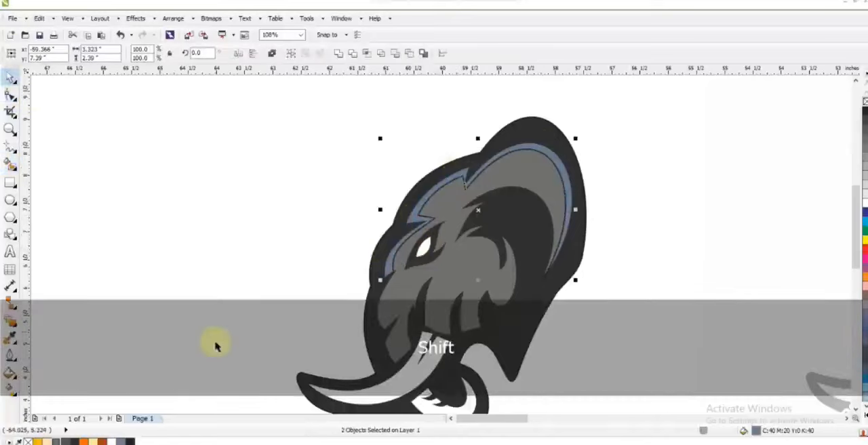
left_click(47, 442)
left_click_drag(660, 126, 333, 320)
right_click(865, 102)
left_click(558, 173)
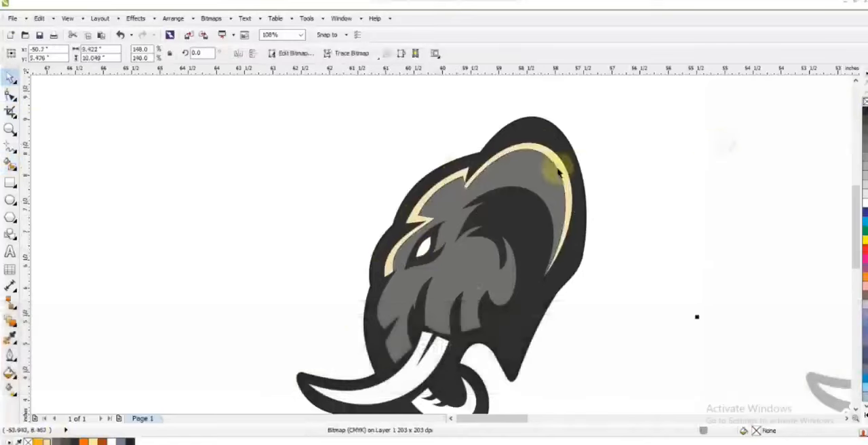
Draw a second straight-segment guide line from below the brow highlight down the front of the face and across the lower jaw.
scroll(558, 172, "down", 2)
key("Escape")
left_click(10, 129)
left_click_drag(354, 146, 683, 334)
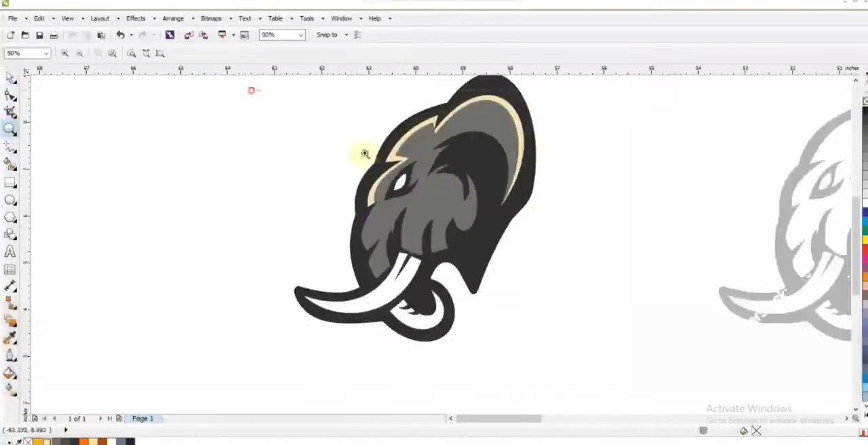
left_click_drag(246, 91, 688, 333)
left_click(10, 147)
left_click(312, 229)
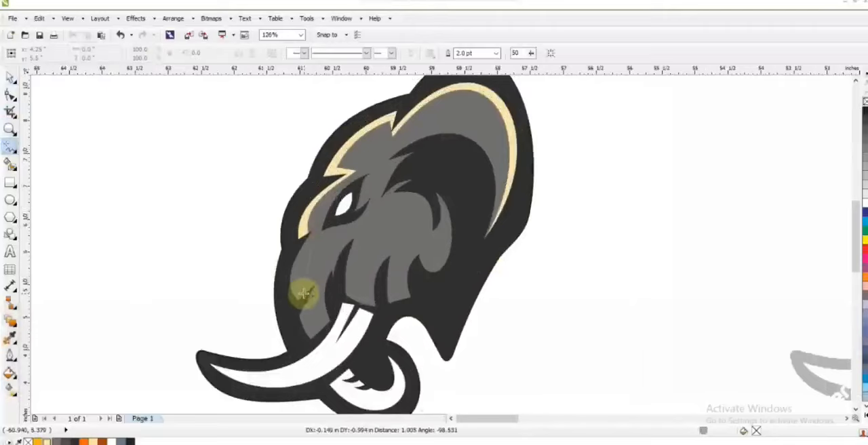
left_click(303, 293)
left_click(318, 337)
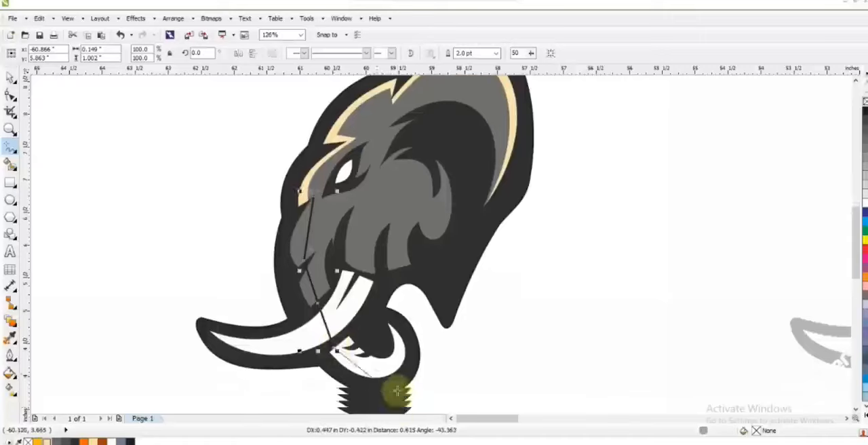
left_click(407, 377)
Bend the second guide line to follow the front edge of the face and the bottom of the lower jaw.
left_click(11, 95)
left_click_drag(309, 217, 307, 266)
left_click_drag(367, 337, 367, 351)
left_click_drag(387, 342, 379, 356)
Use Smart Fill to create highlight strips along the front of the face and the bottom of the lower jaw.
left_click(10, 163)
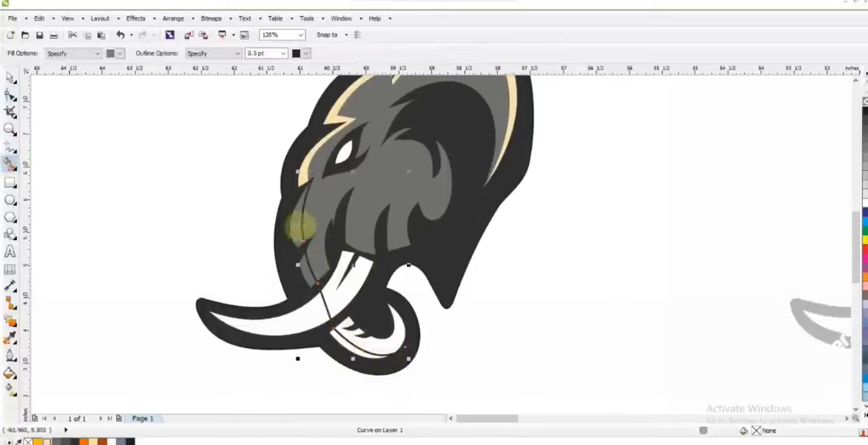
left_click(305, 256)
left_click(312, 337)
key("ctrl+z")
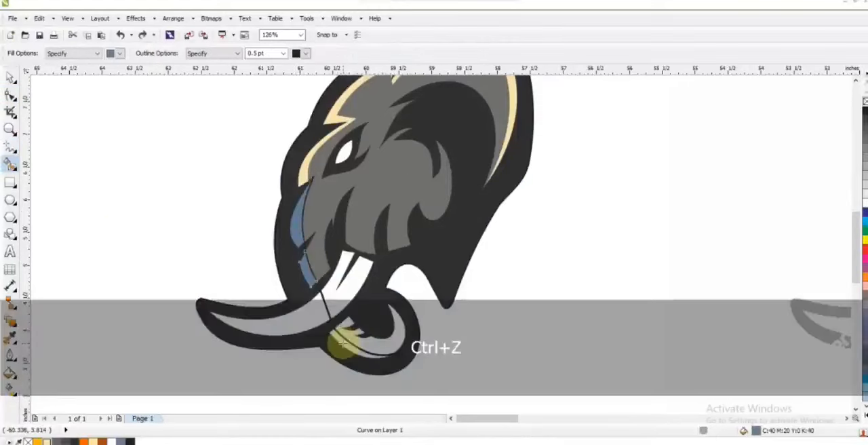
key("space")
left_click(344, 343)
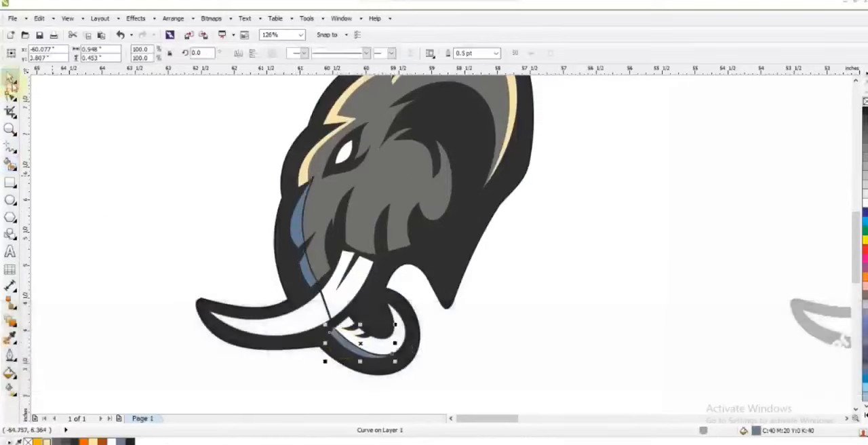
Colour the face-front and lower-jaw highlight strips cream and delete the guide line.
left_click(297, 237, "shift")
left_click(46, 441)
left_click(393, 351)
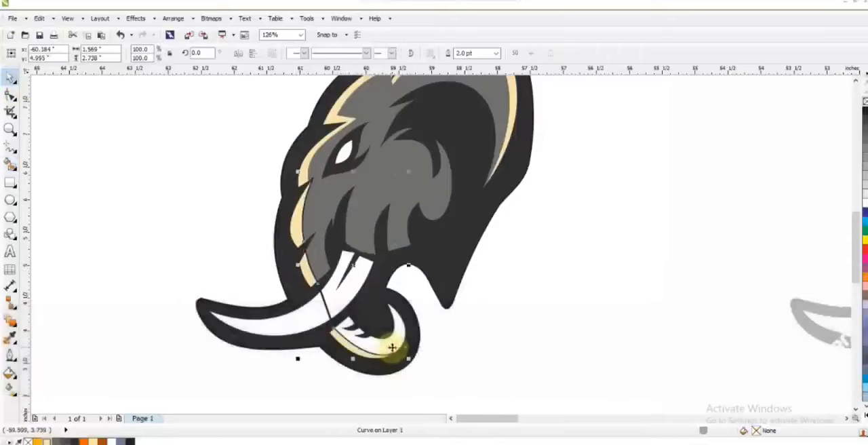
left_click_drag(383, 342, 395, 341)
key("ctrl+z")
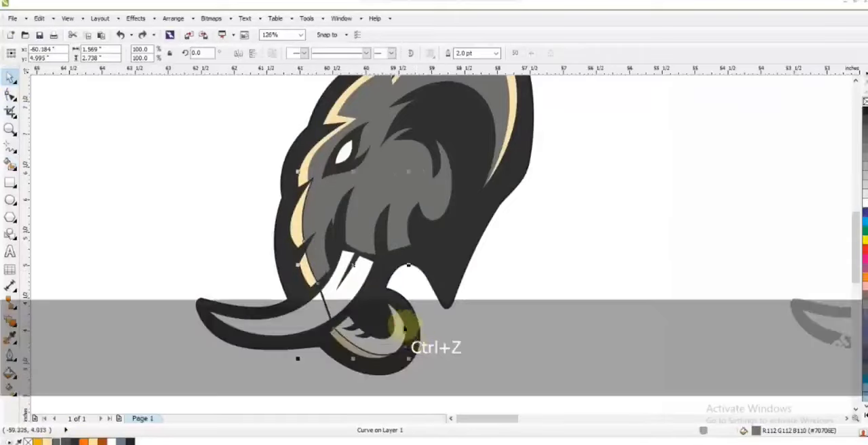
key("Delete")
Fill the lower jaw shape with the same grey as the face and remove the outlines from the new highlight strips.
left_click(400, 327)
left_click(56, 442)
left_click(170, 251)
key("Escape")
scroll(374, 276, "down", 1)
left_click_drag(495, 345, 485, 327)
right_click(864, 101)
key("Escape")
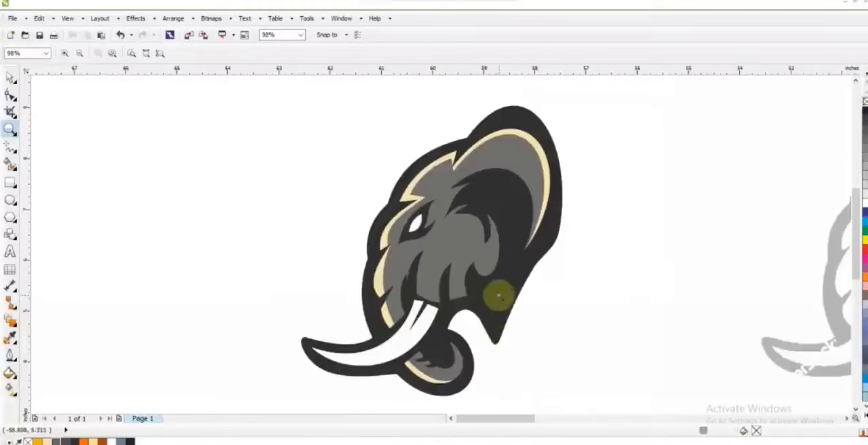
Try a lighter 40% black fill on the face shape and undo it.
left_click(10, 146)
left_click(524, 118)
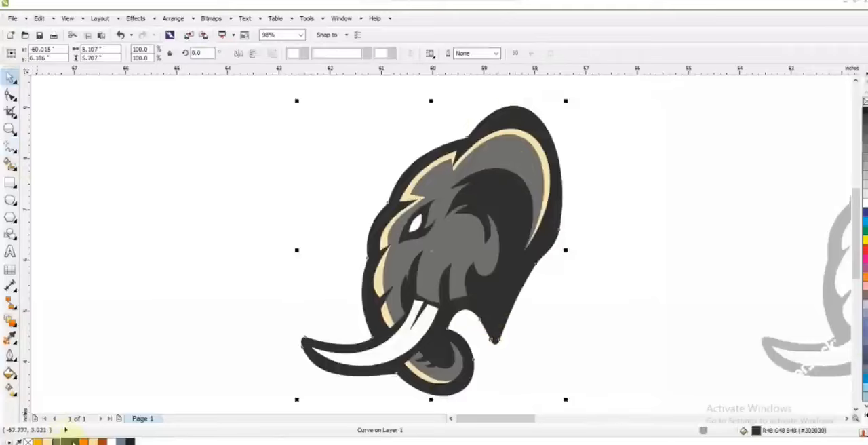
left_click(219, 245)
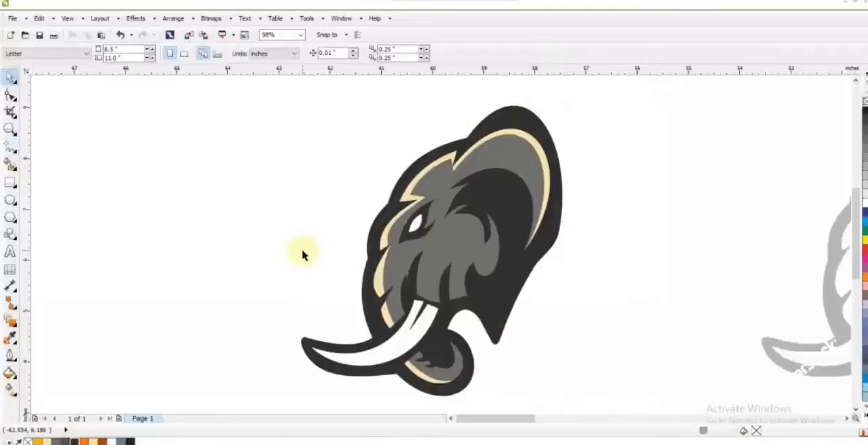
left_click(450, 233)
key("ctrl+z")
left_click(444, 248)
key("Delete")
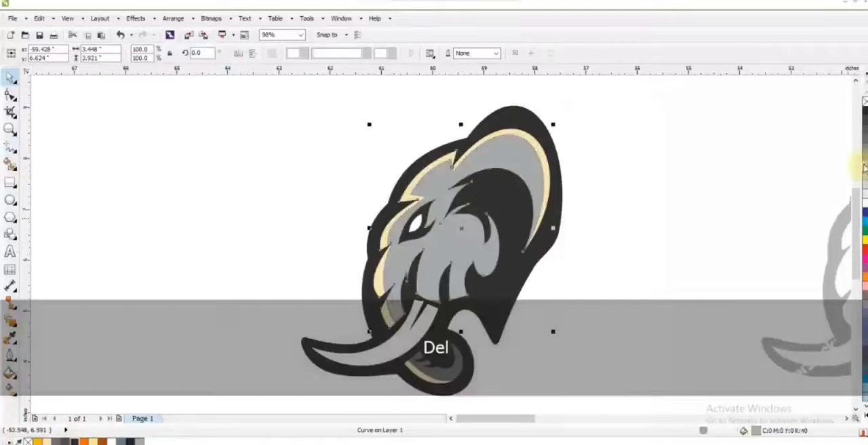
key("ctrl+z")
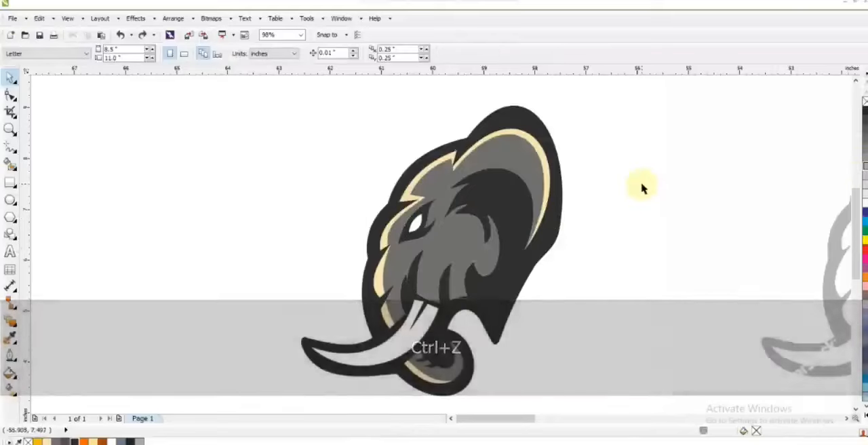
Fill the tusk with golden yellow.
left_click(422, 350)
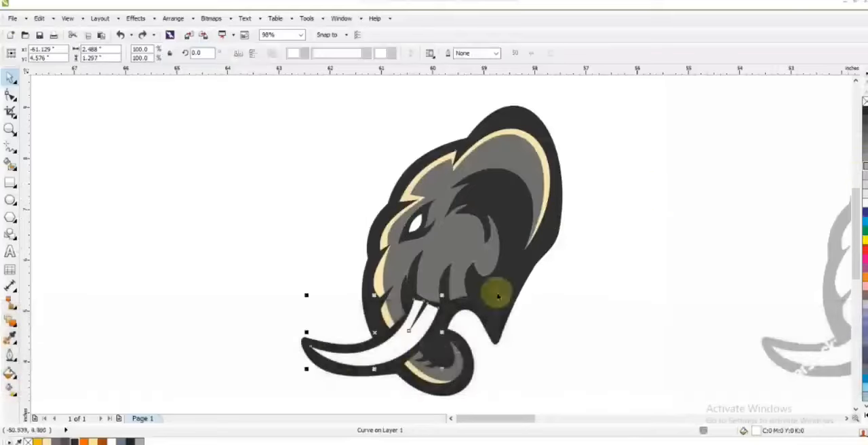
key("shift+F2")
key("Escape")
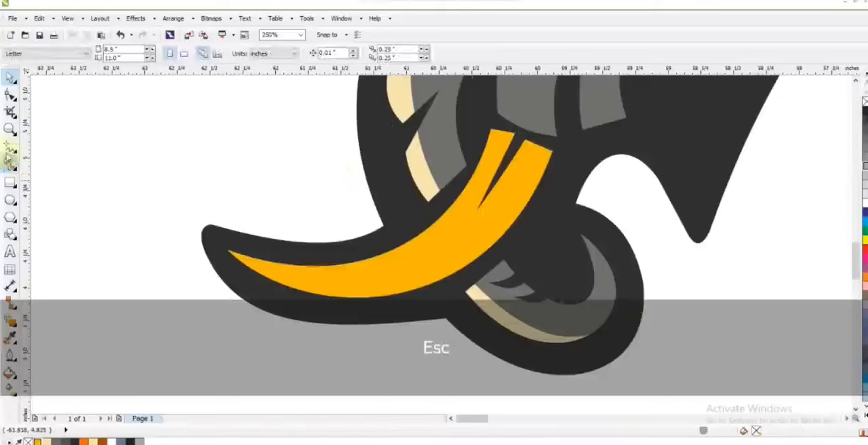
Draw a guide line from the tusk's tip to its root and bend it into a curve along the tusk.
left_click(217, 248)
left_click(10, 95)
left_click_drag(50, 99, 580, 290)
left_click_drag(310, 212, 333, 267)
left_click(509, 131)
left_click_drag(440, 221, 490, 233)
left_click_drag(219, 249, 217, 247)
left_click_drag(353, 312, 348, 320)
left_click_drag(490, 234, 491, 236)
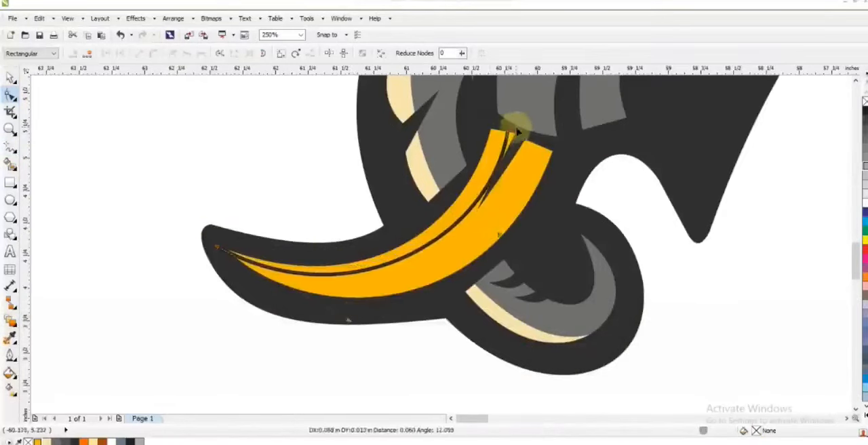
Duplicate the tusk guide curve and reshape the copy into a lower curve ending nearer the tusk's outer root edge.
key("space")
key("KP_Add")
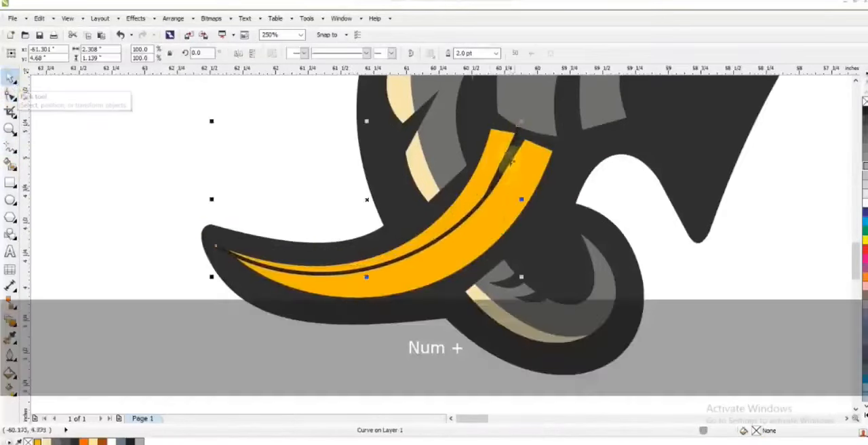
key("space")
left_click_drag(518, 131, 546, 130)
left_click_drag(348, 318, 338, 331)
left_click_drag(535, 239, 514, 258)
Create two shading bands along the tusk's lower side, filling the outer band dark orange and the middle band orange.
left_click(9, 163)
left_click(390, 280)
key("space")
left_click(332, 289)
left_click(103, 442)
left_click(96, 405)
left_click(344, 279)
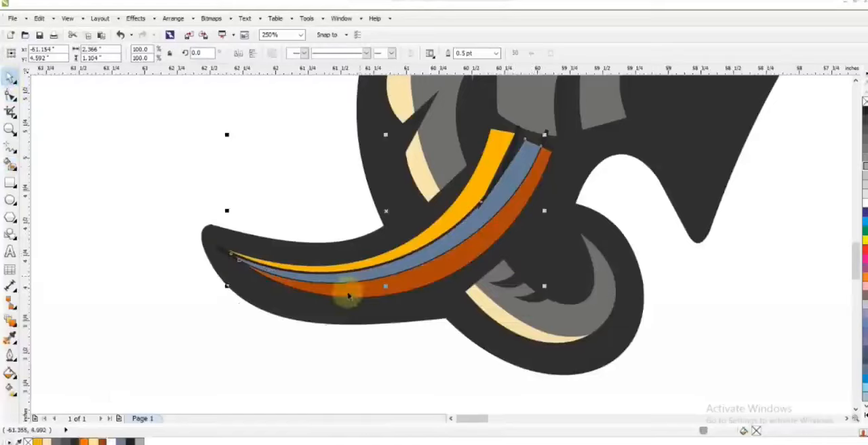
left_click(83, 442)
left_click(122, 343)
key("Escape")
Delete the tusk guide curve and remove the outlines from the tusk's colour bands.
scroll(467, 227, "down", 1)
left_click(494, 179)
key("Delete")
left_click_drag(232, 170, 525, 301)
right_click(865, 101)
key("Escape")
Fill the elephant's eye with orange.
key("F3")
left_click(632, 352)
left_click(9, 130)
mouse_move(270, 101)
left_mouse_down()
mouse_move(642, 335)
mouse_move(717, 351)
left_mouse_up()
left_click_drag(225, 99, 718, 397)
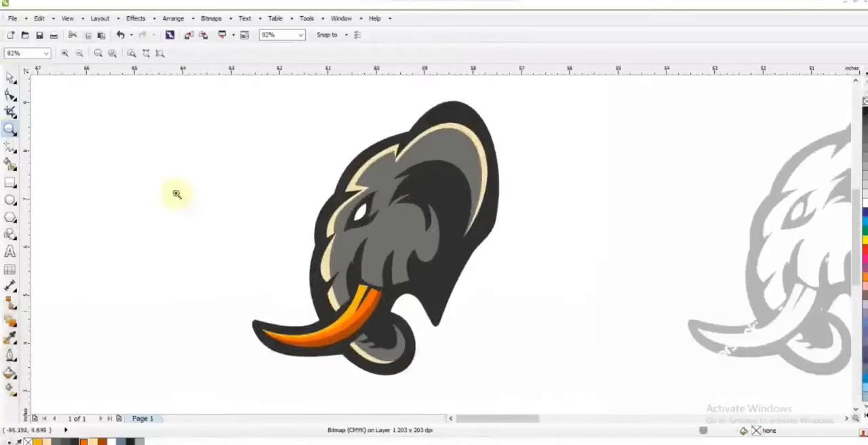
left_click(10, 78)
left_click(359, 214)
left_click(83, 439)
left_click(116, 245)
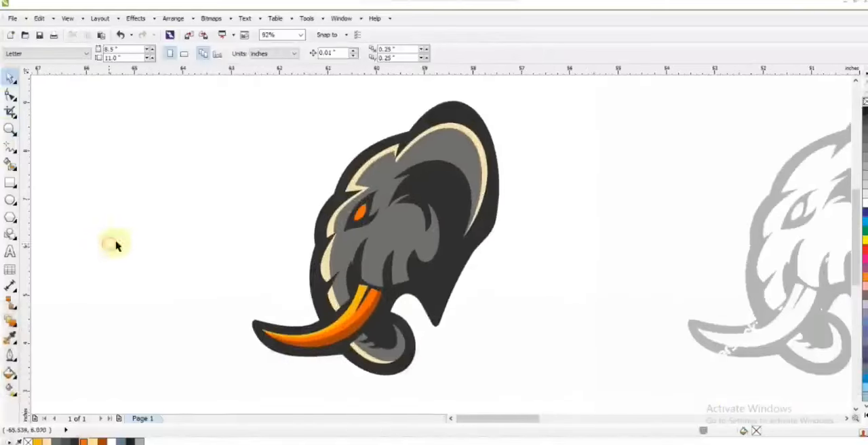
Draw a zigzag guide line from the ear's lower edge across the inner ear and cheek down to the tusk root.
left_click(10, 147)
double_click(381, 180)
double_click(394, 183)
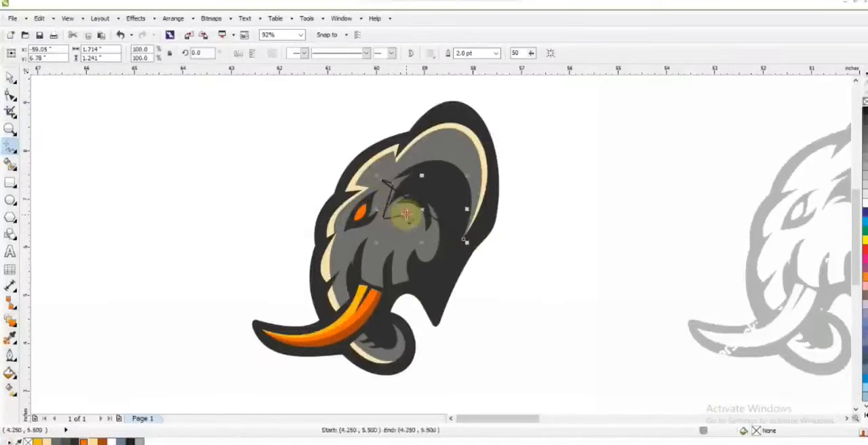
left_click(409, 227)
key("F10")
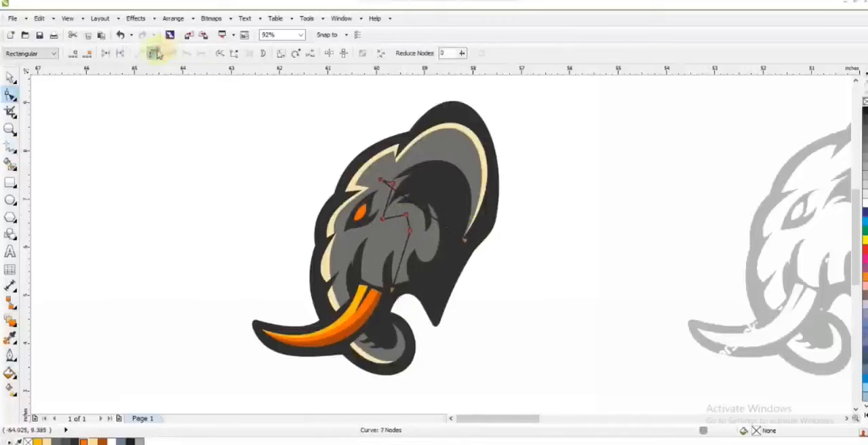
Convert the ear and cheek guide line to curves and bend its segments along the inner ear and cheek.
left_click(154, 55)
left_click_drag(438, 220, 455, 161)
left_click_drag(407, 200, 509, 121)
left_click_drag(389, 202, 409, 223)
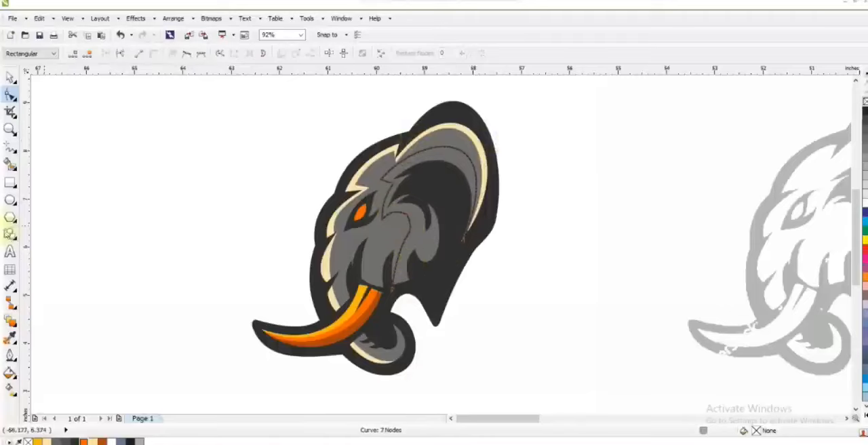
Create a shadow shape from the inner ear and cheek area and fill it with dark grey #505050.
left_click(10, 164)
left_click(415, 234)
key("space")
left_click(65, 440)
left_click(592, 182)
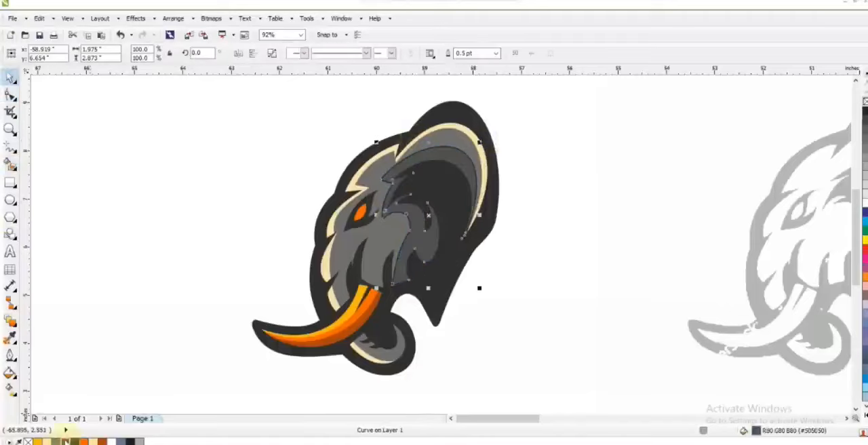
Delete the ear and cheek guide curve and remove the outlines from the head's inner shapes.
left_click(391, 285)
key("Delete")
left_click_drag(543, 115, 255, 389)
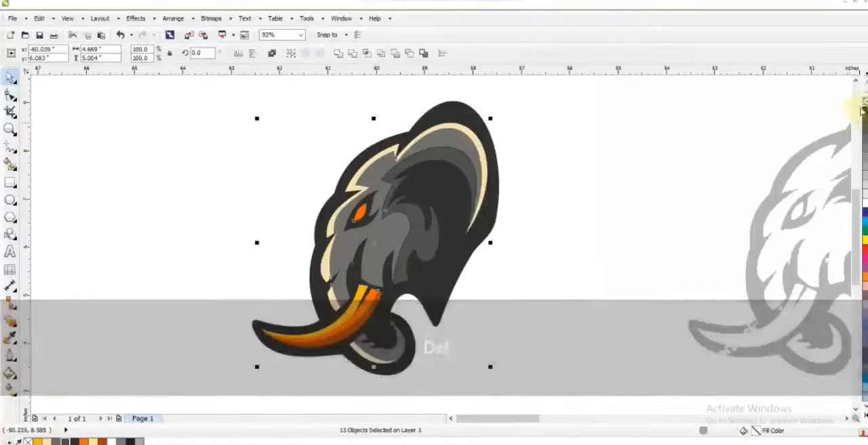
left_click(567, 188)
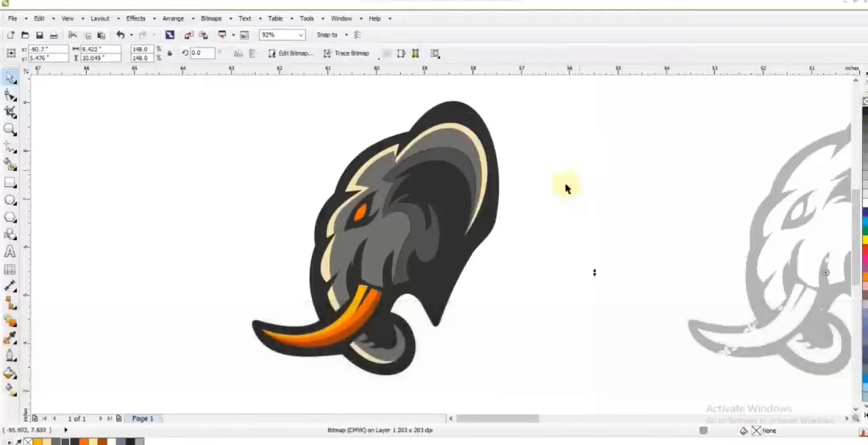
Draw a short guide line above the tusk root and bend it into a curve across the lower cheek.
left_click(10, 148)
left_click(387, 265)
double_click(396, 248)
left_click(361, 278)
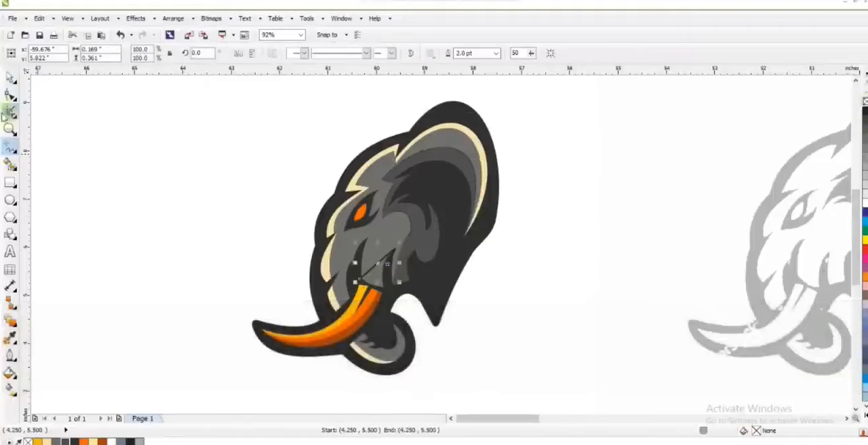
left_click(10, 96)
Fill the cheek area between the short guide curve and the tusk root with dark grey, and delete the guide.
left_click(9, 161)
left_click(357, 278)
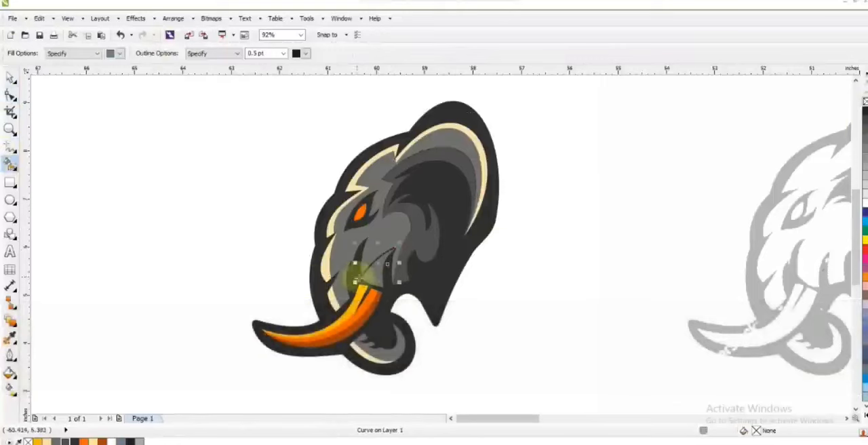
left_click(7, 78)
key("Delete")
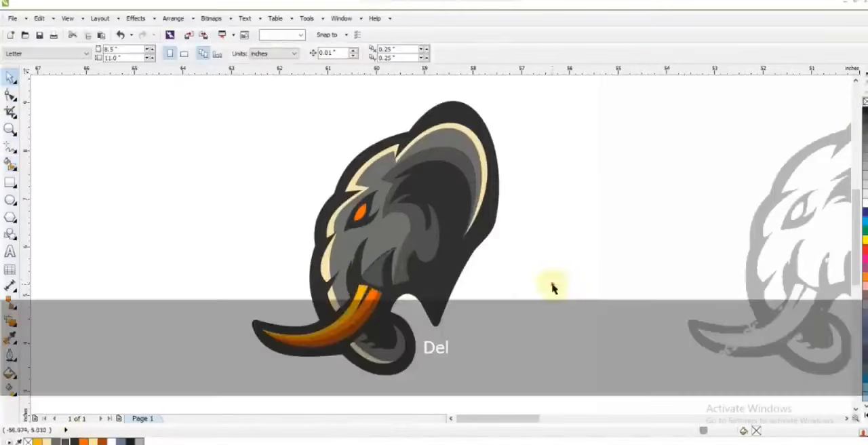
left_click(339, 353)
key("Escape")
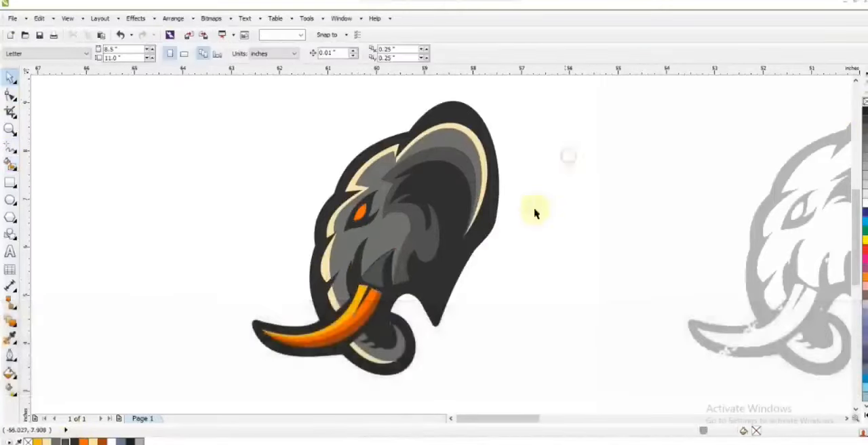
Place a dark grey #505050 square about 10.6 in wide behind the head and move the reference bitmap farther away.
scroll(534, 213, "down", 3)
left_click(507, 196)
left_click(572, 219)
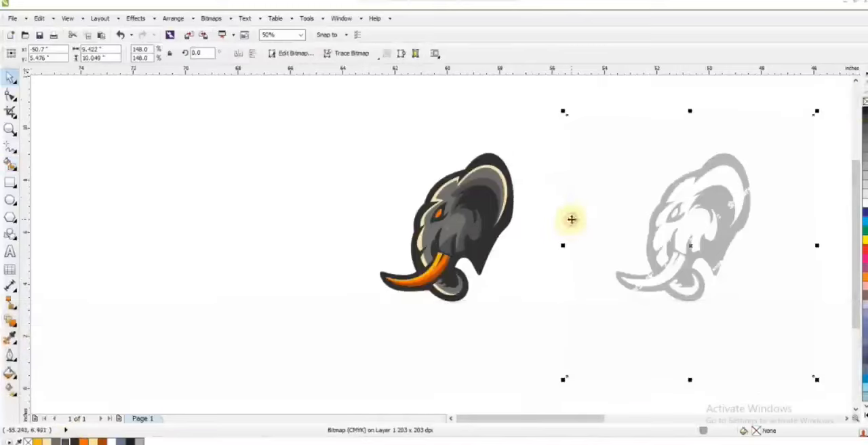
left_click(515, 313)
left_click(10, 182)
left_click_drag(310, 95, 452, 370)
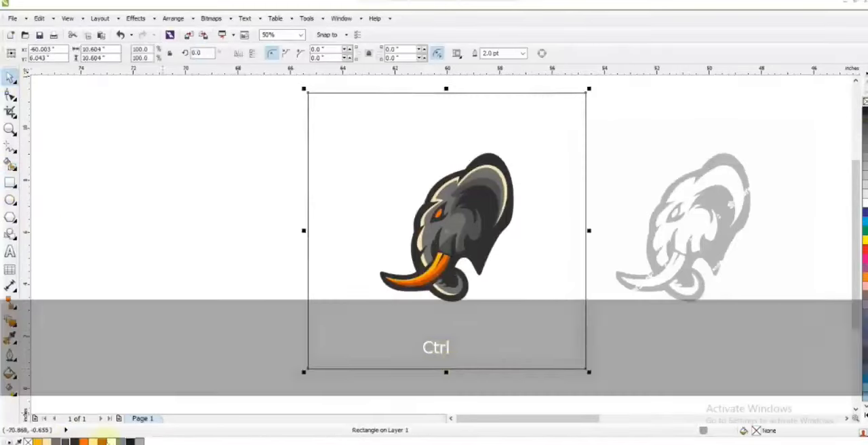
left_click(68, 441)
key("shift+Page_Down")
left_click_drag(698, 241, 789, 235)
Give the head's dark silhouette shape a 4 pt white outline.
left_click(522, 232)
key("shift+F2")
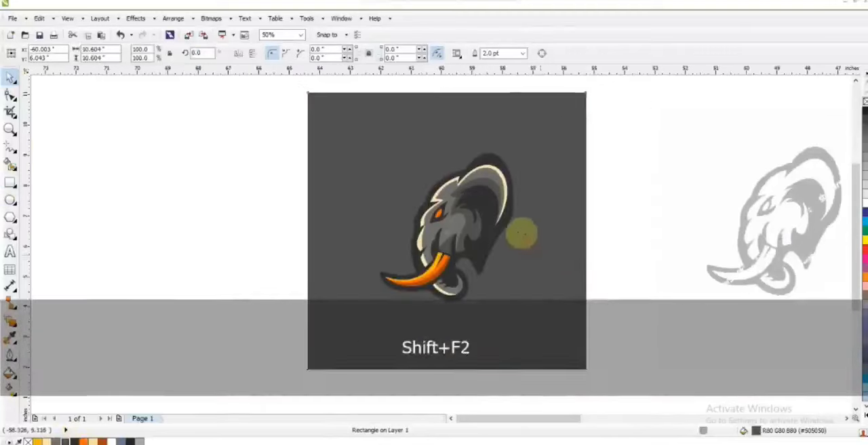
key("Escape")
left_click(513, 224)
left_click(496, 53)
left_click(479, 121)
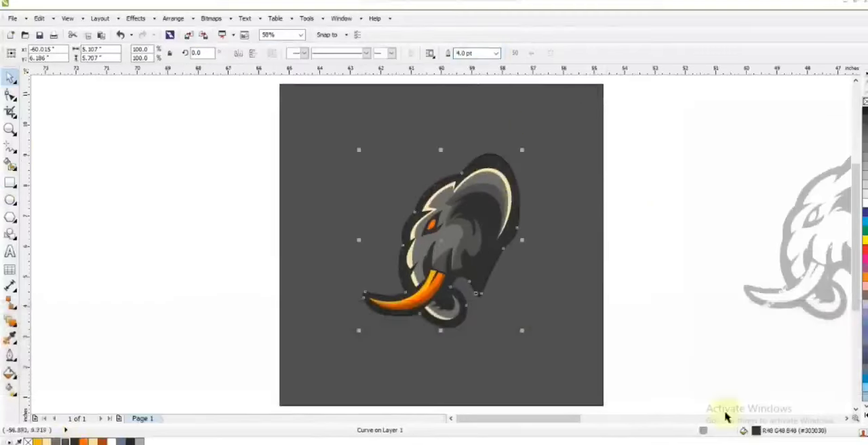
left_click(10, 357)
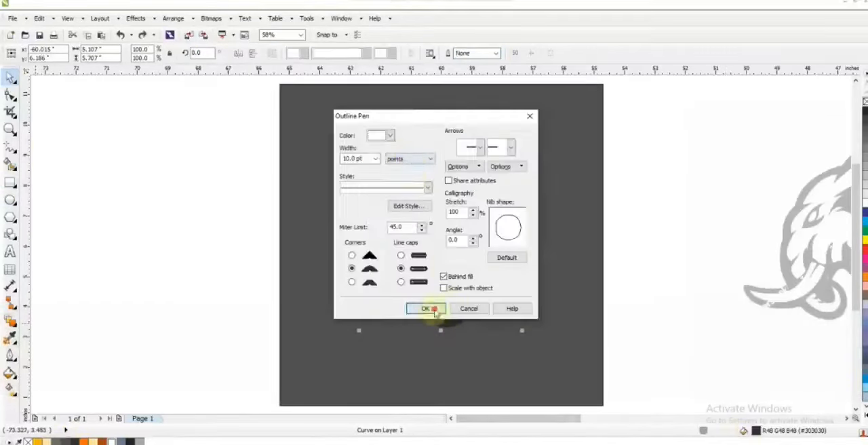
left_click(436, 311)
left_click(225, 290)
Fill the background square with near-black.
left_click_drag(235, 123, 556, 364)
left_click(556, 364)
left_click(131, 442)
Enlarge all the elephant head shapes together from their centre and shift them slightly left on the background.
left_click_drag(215, 111, 540, 358)
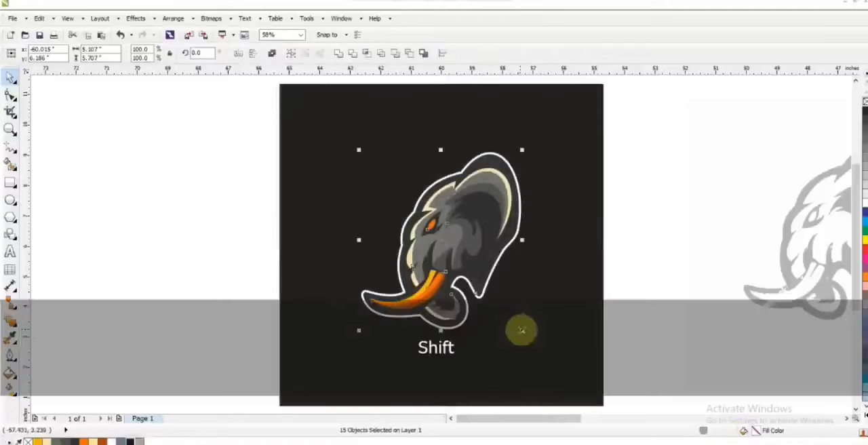
left_click_drag(523, 333, 540, 351)
left_click_drag(450, 267, 433, 267)
Try orange and dark grey on the background square and settle on grey #70706E.
left_click(359, 336)
left_click(83, 441)
left_click(66, 442)
left_click(55, 441)
left_click(261, 218)
Duplicate all the head shapes with a slight offset down and to the right, and weld the copy into one shape.
left_click_drag(216, 114, 532, 365)
left_click_drag(504, 252, 496, 236)
right_click(508, 257)
left_click(338, 54)
Fill the welded copy with black without an outline and order it behind the head, just above the background.
right_click(866, 100)
left_click(129, 441)
key("ctrl+Page_Down")
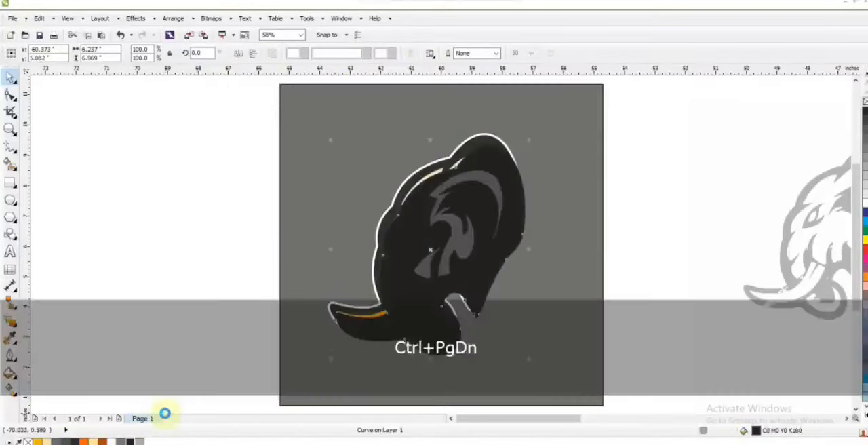
key("shift+Page_Down")
key("ctrl+Page_Up")
Apply transparency to the black welded copy to turn it into a soft shadow.
left_click(15, 326)
left_click(17, 328)
left_click(54, 424)
left_click_drag(174, 56, 190, 53)
left_click(9, 78)
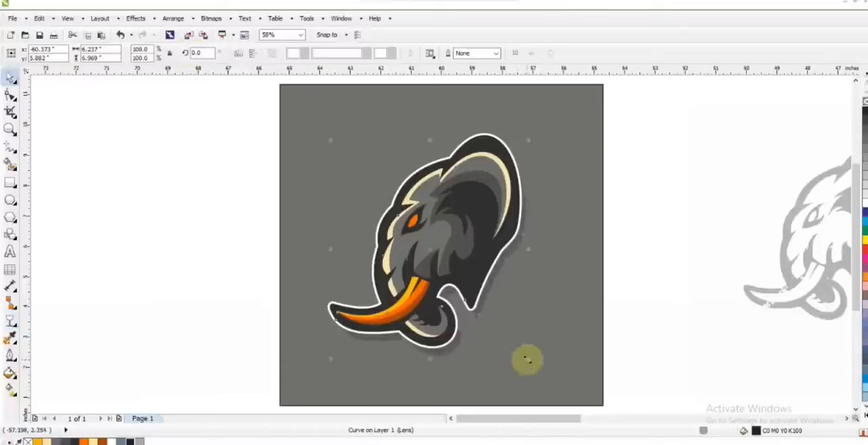
Enlarge the shadow shape slightly and shift it up a little behind the head.
left_click_drag(527, 359, 538, 375)
left_click_drag(504, 304, 504, 295)
key("ctrl+z")
Widen the grey background symmetrically to about 15.5 in.
left_click(602, 269)
key("shift+F2")
key("Escape")
left_click(592, 229)
left_click_drag(607, 245, 680, 244)
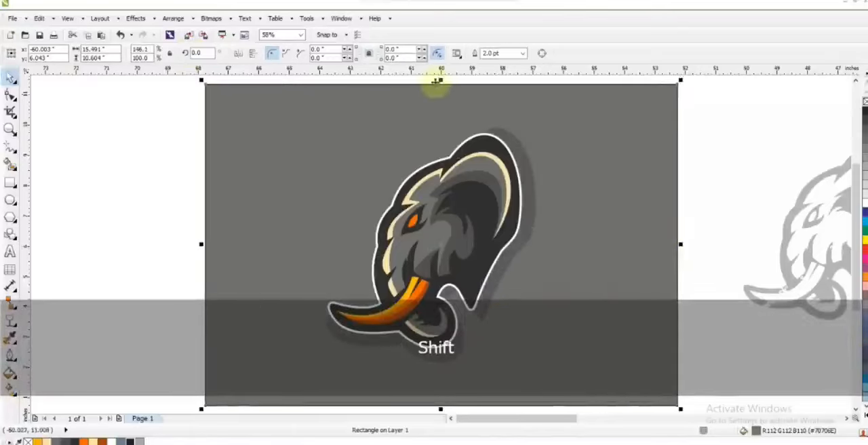
Cover the background's lower half with an orange #FE6700 copy behind the logo and remove the background outline.
left_click_drag(441, 79, 441, 242)
left_click(84, 441)
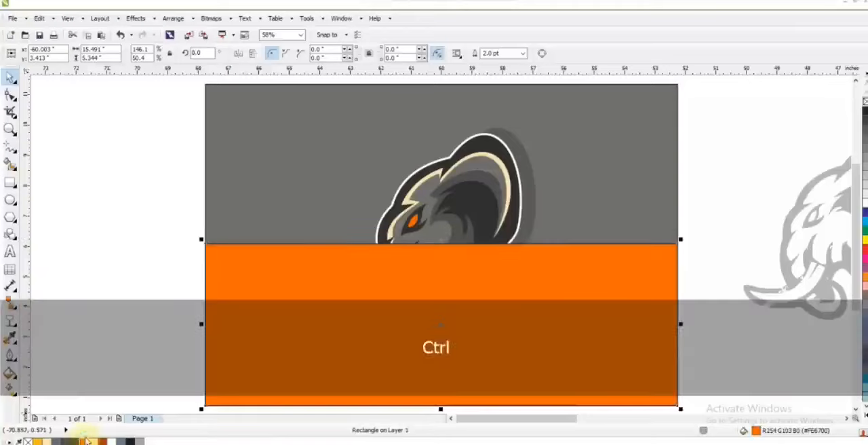
key("shift+Page_Down")
key("ctrl+Page_Up")
left_click(628, 165, "shift")
right_click(865, 101)
Preview the whole logo composition at full screen.
left_click(745, 126)
key("F3")
key("Escape")
key("z")
left_click_drag(343, 93, 671, 282)
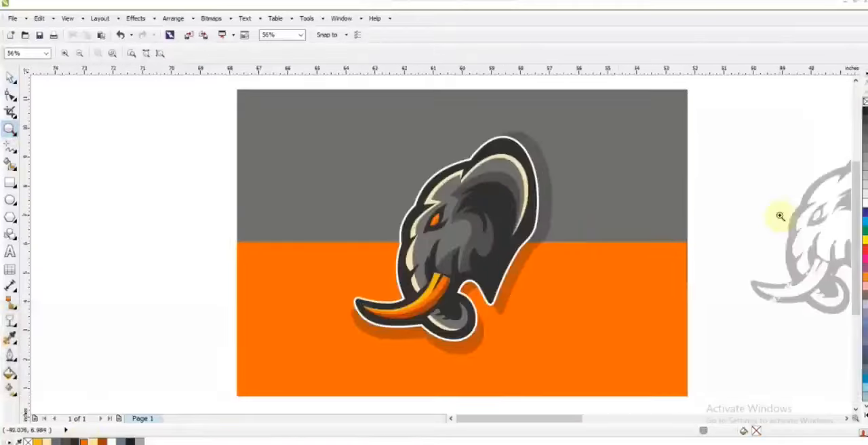
key("F9")
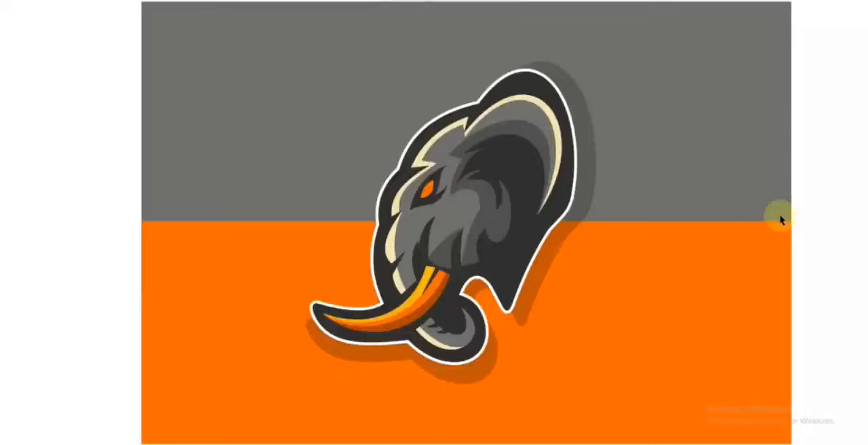
left_click(586, 231)
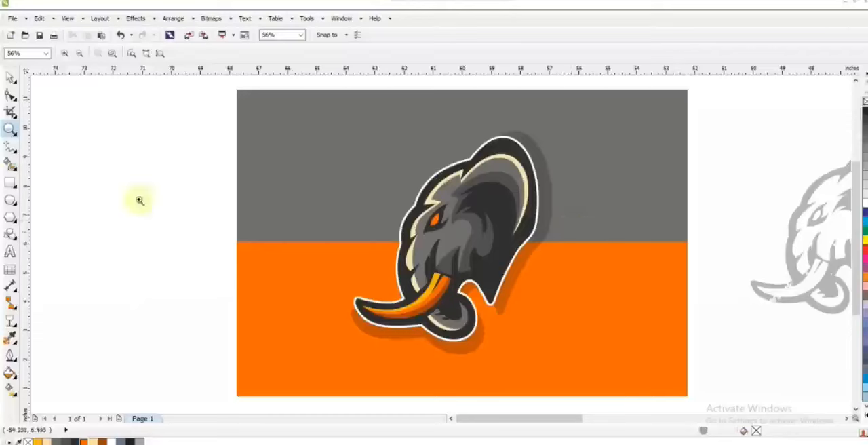
Draw a two-segment guide line below the eye, from the dark eye shape's lower corner to its outer tip.
left_click_drag(366, 162, 578, 307)
key("F5")
left_click(327, 236)
double_click(322, 248)
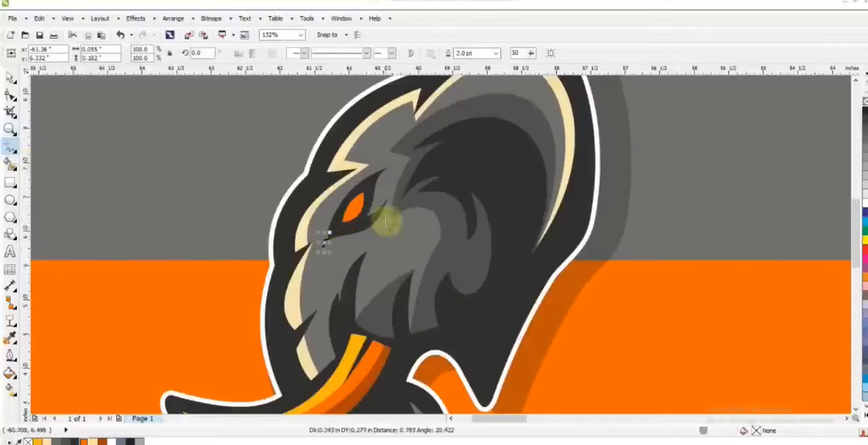
left_click(386, 203)
Bend the guide line into a curve following the eye's underside and adjust its end nodes.
left_click(9, 95)
left_click_drag(288, 169, 451, 264)
key("shift+F2")
key("F3")
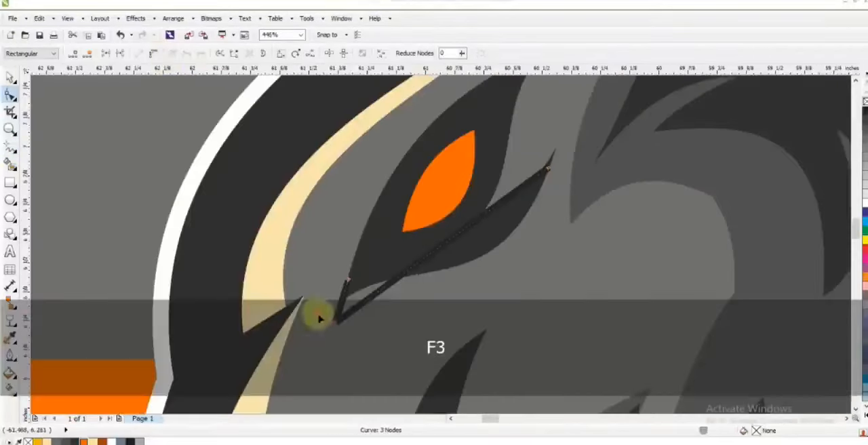
left_click_drag(479, 220, 527, 318)
left_click_drag(548, 168, 546, 163)
left_click_drag(405, 272, 405, 268)
left_click_drag(350, 281, 355, 273)
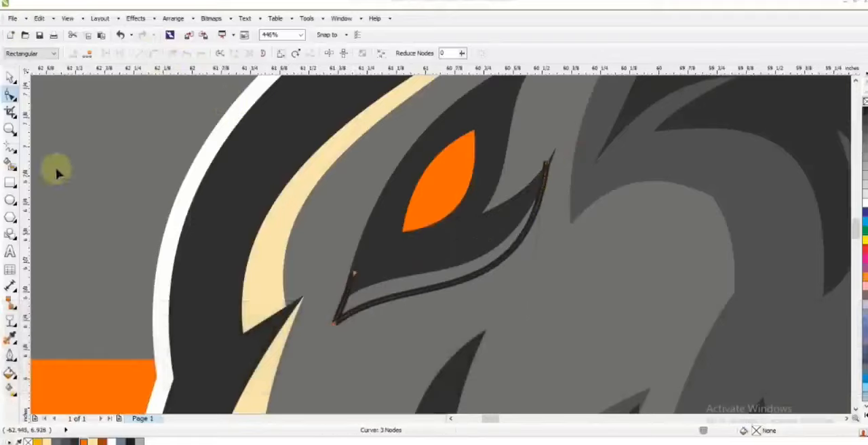
Create a highlight strip between the eye's underside and the guide curve and fill it with cream #FCE3AC.
left_click(11, 165)
left_click(369, 296)
left_click(9, 78)
left_click(47, 441)
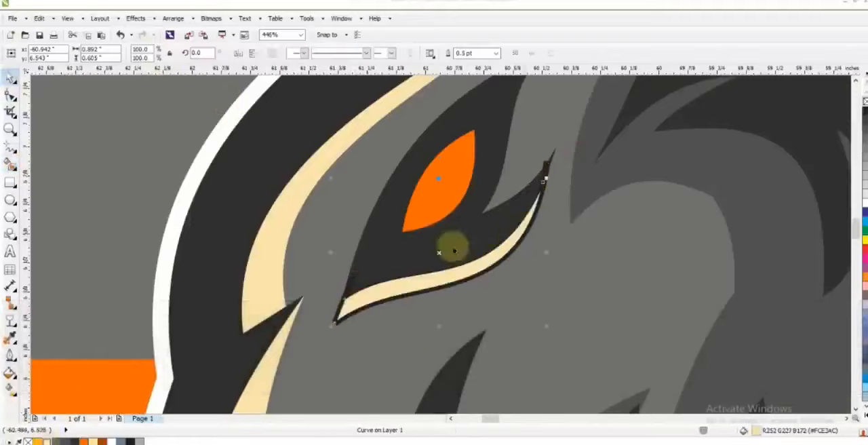
Delete the guide curve under the eye and remove the outline from the cream highlight strip.
scroll(567, 202, "down", 1)
key("Escape")
left_click(465, 245)
key("Delete")
left_click(500, 239)
right_click(27, 442)
Examine the complete logo on its two-tone background.
key("F3")
key("F3")
key("F3")
key("Escape")
left_click(592, 177)
key("shift+F2")
key("Escape")
left_click(721, 143)
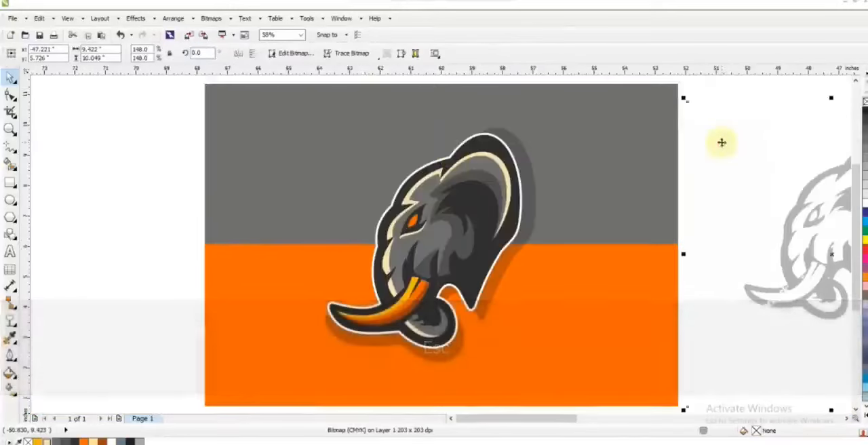